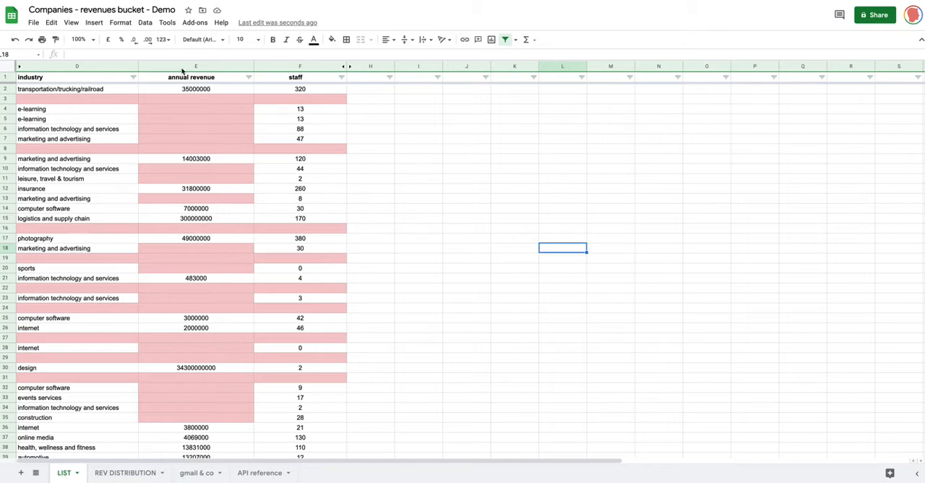
# Step: Examine the staff and annual revenue columns of the LIST sheet down to the last company row
pyautogui.click(302, 65)
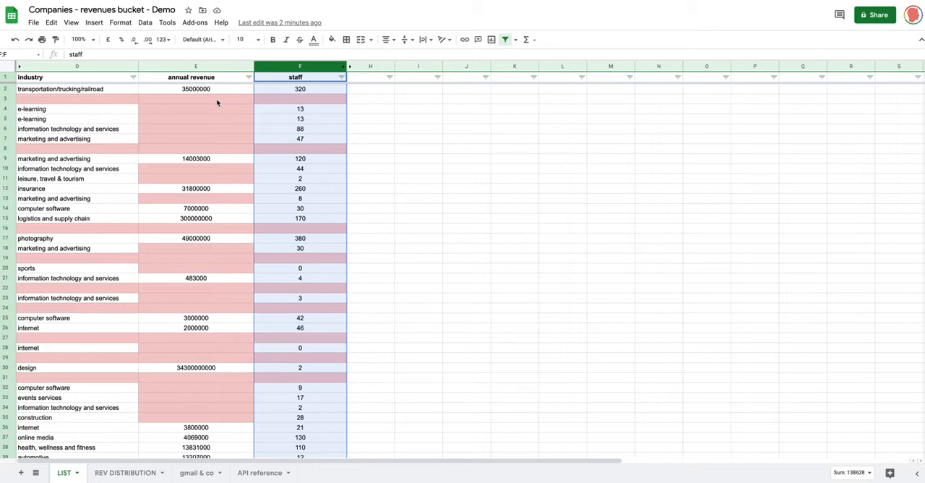
pyautogui.click(196, 66)
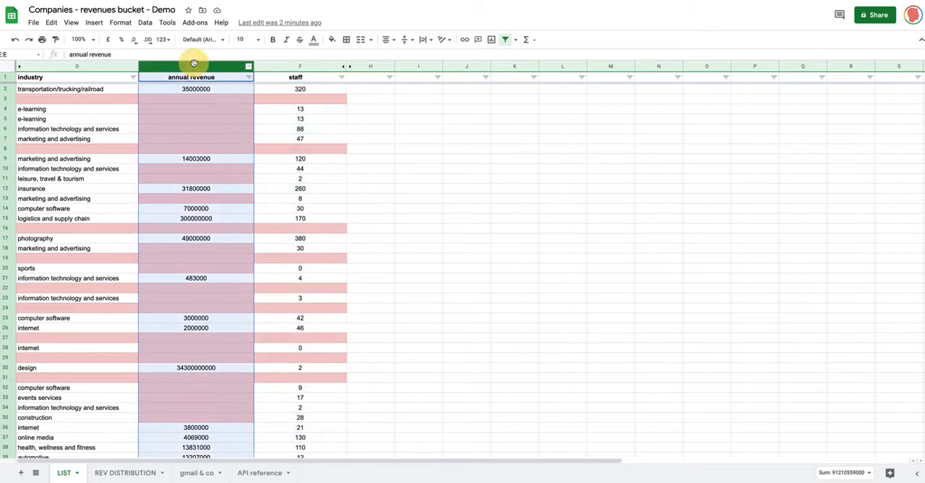
pyautogui.scroll(-20, 191, 116)
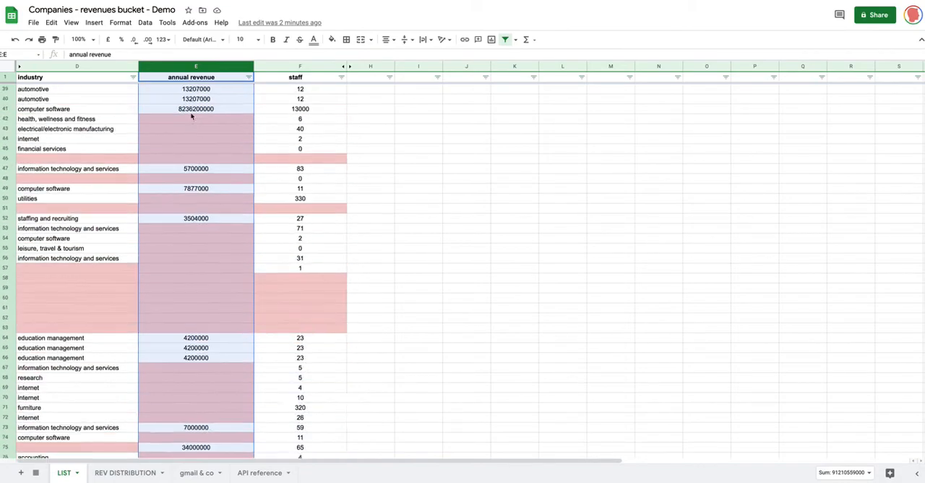
pyautogui.scroll(-20, 191, 116)
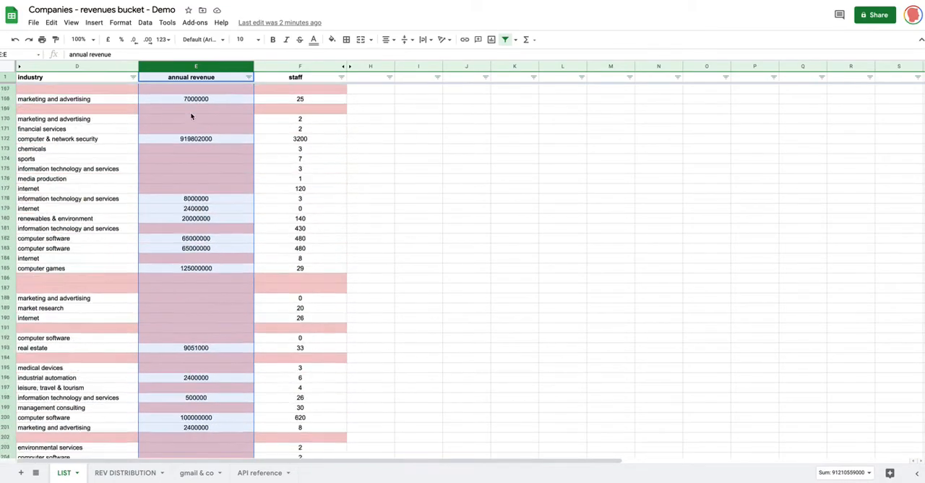
pyautogui.scroll(-20, 192, 116)
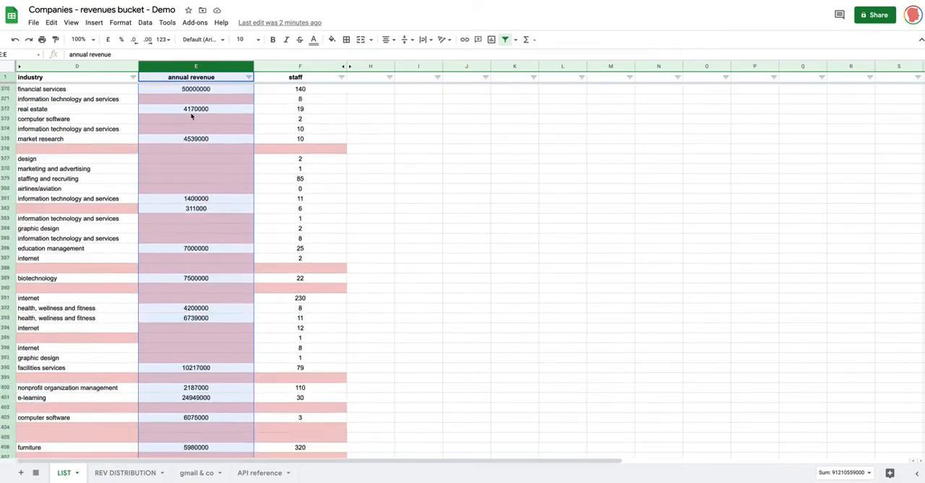
pyautogui.scroll(-20, 192, 116)
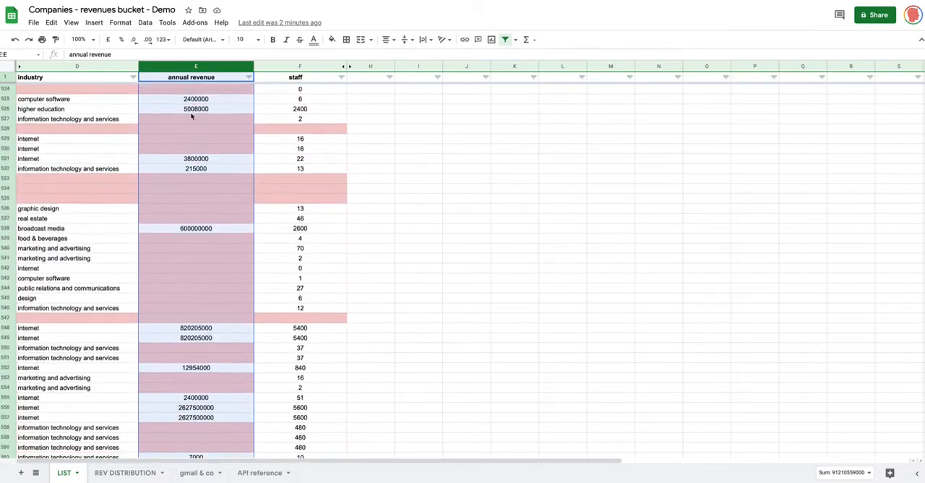
pyautogui.scroll(1, 192, 115)
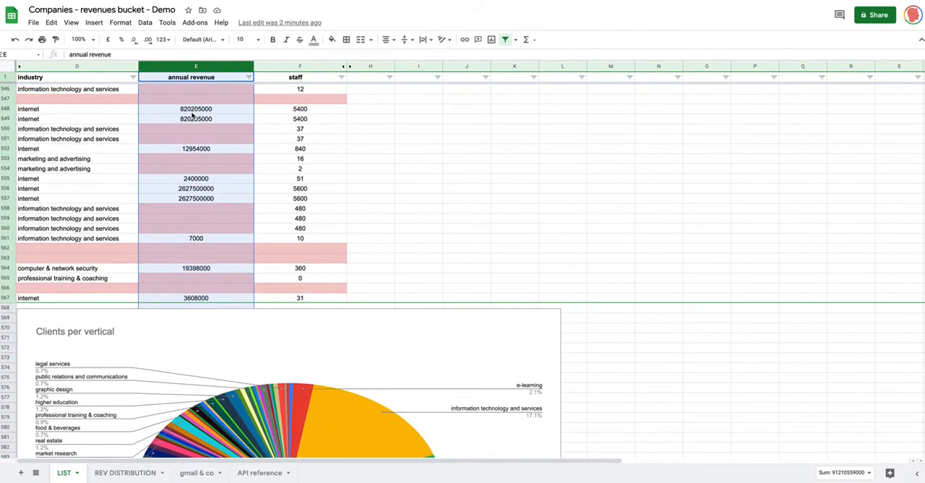
pyautogui.scroll(20, 192, 116)
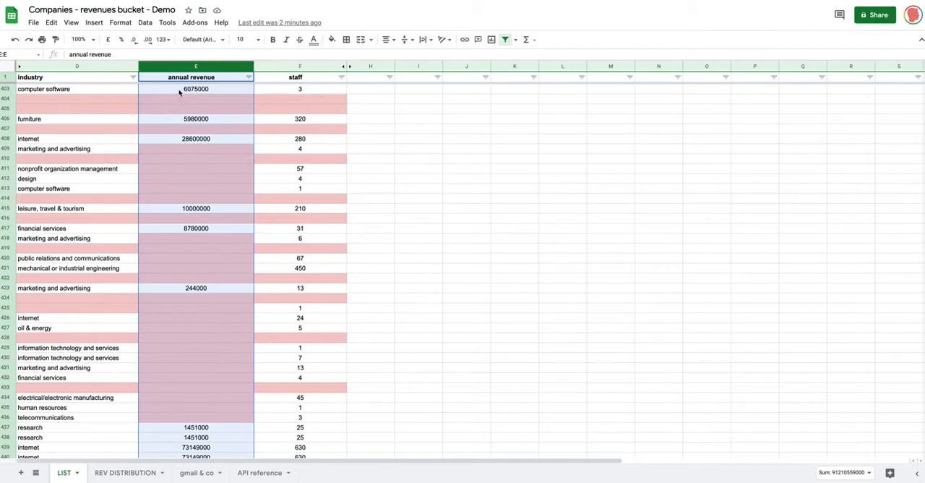
pyautogui.scroll(8, 191, 90)
pyautogui.scroll(20, 190, 90)
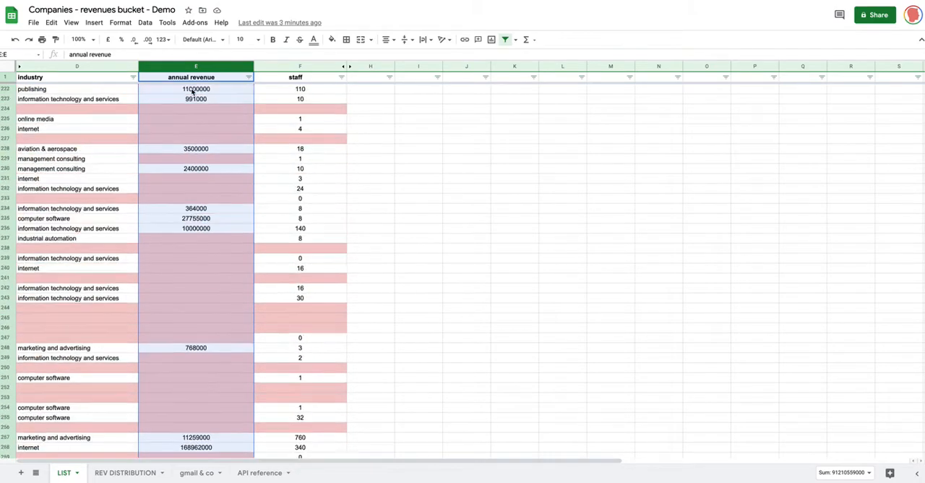
pyautogui.scroll(8, 193, 90)
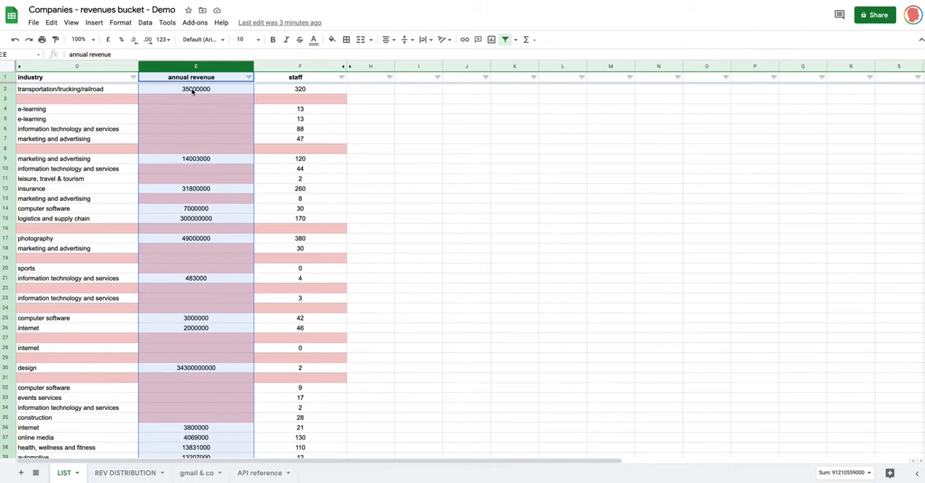
# Step: Examine the Revenues and Bins columns on the REV DISTRIBUTION sheet
pyautogui.click(120, 474)
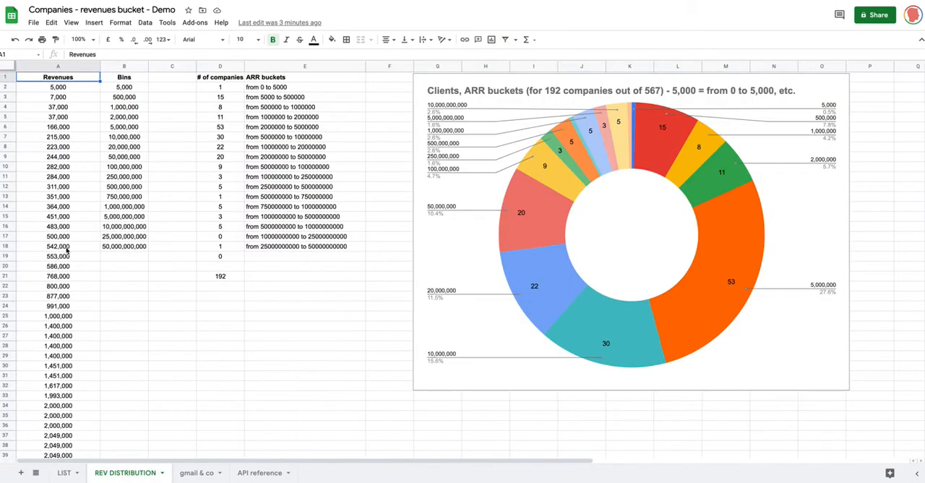
pyautogui.click(93, 138)
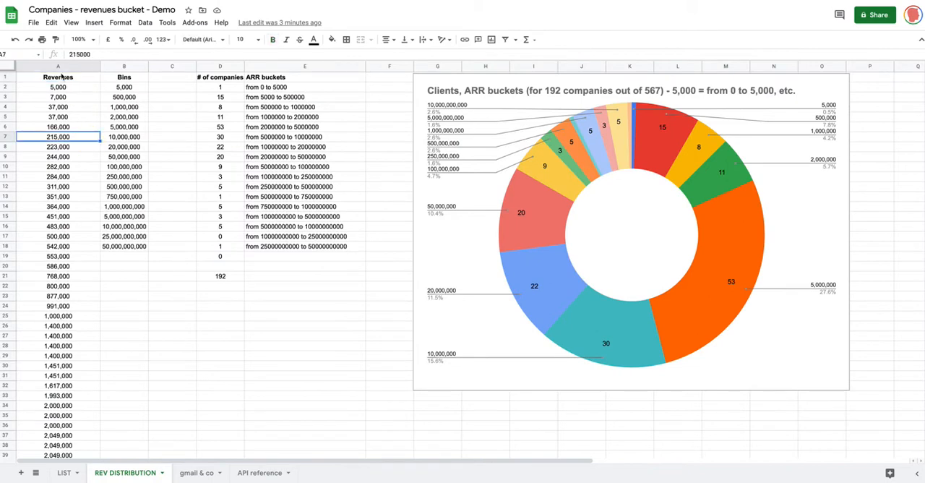
pyautogui.click(58, 66)
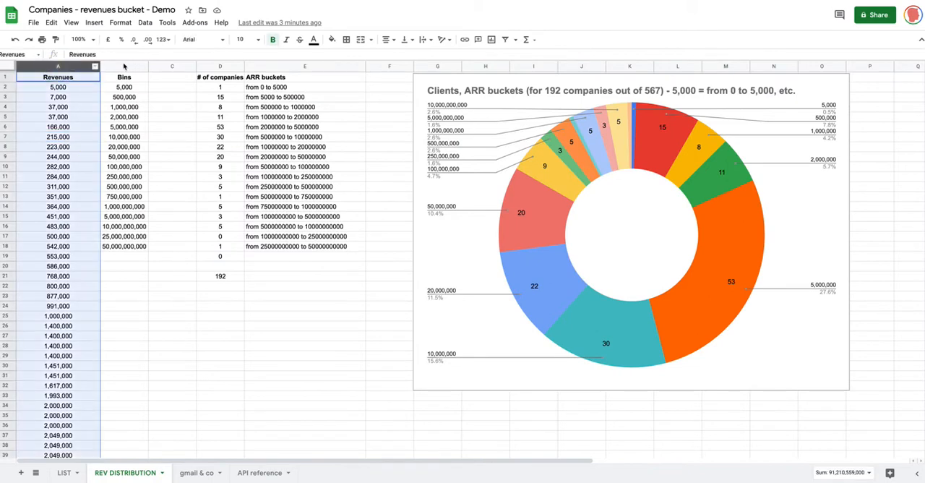
pyautogui.keyDown('shift'); pyautogui.click(123, 66); pyautogui.keyUp('shift')
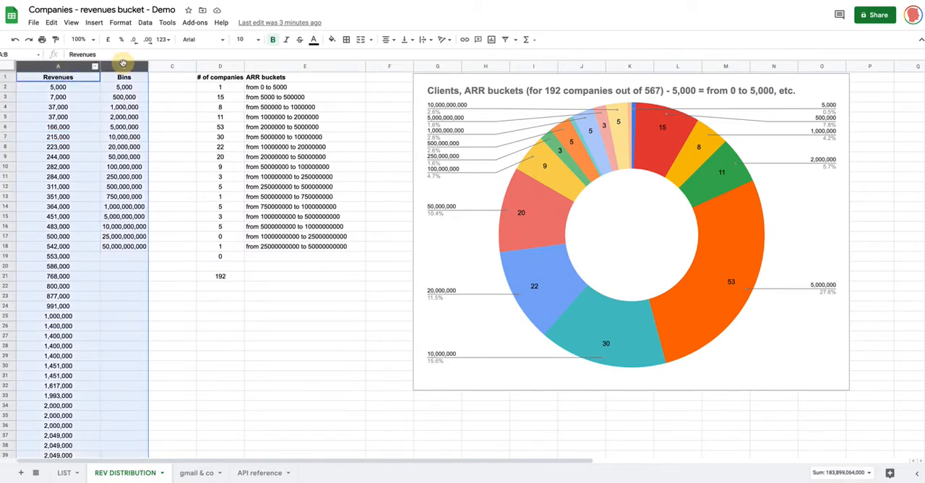
pyautogui.click(160, 91)
pyautogui.click(65, 76)
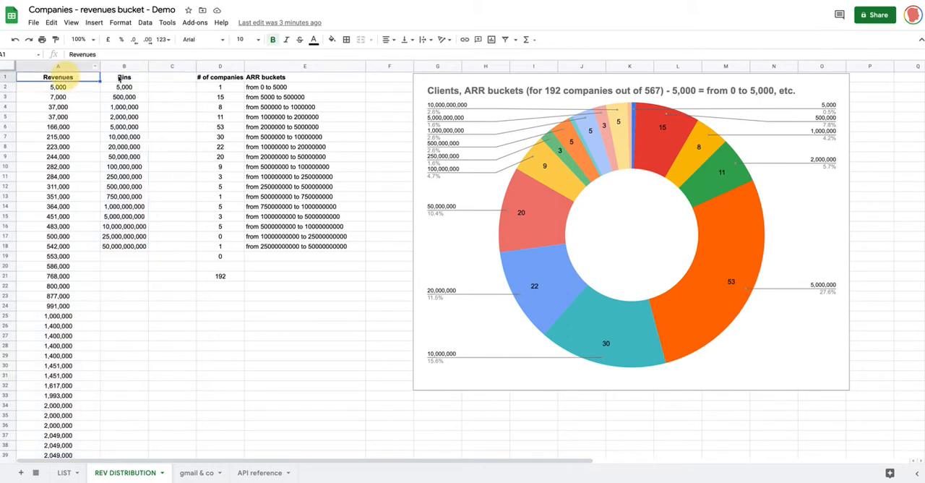
pyautogui.click(121, 77)
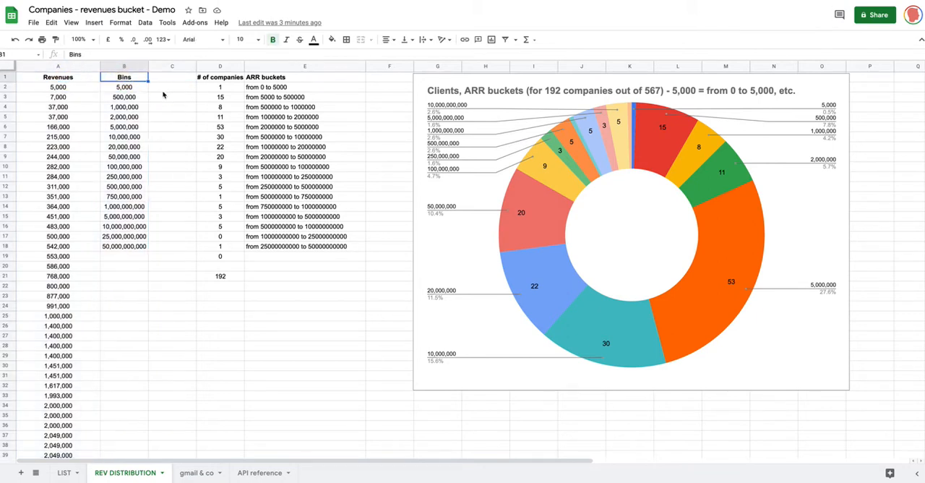
pyautogui.click(163, 89)
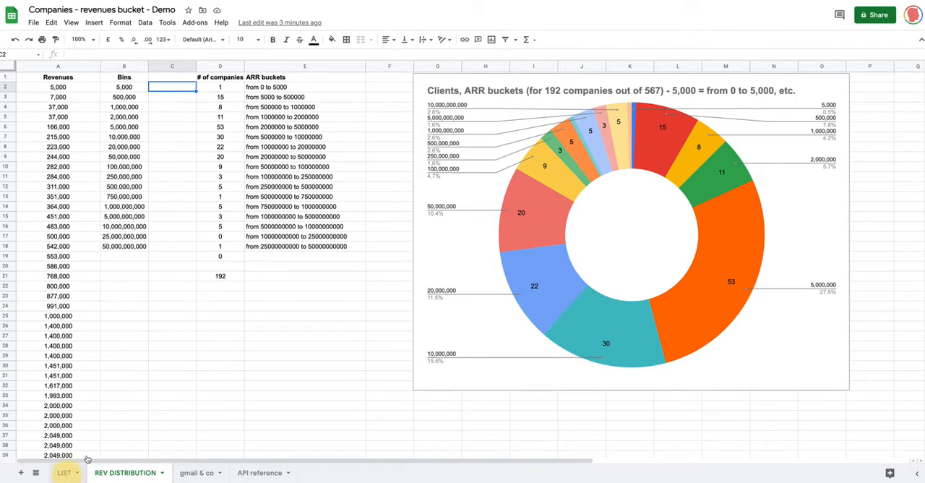
# Step: Select all annual revenue values in E2:E567 on the LIST sheet
pyautogui.click(65, 473)
pyautogui.click(233, 93)
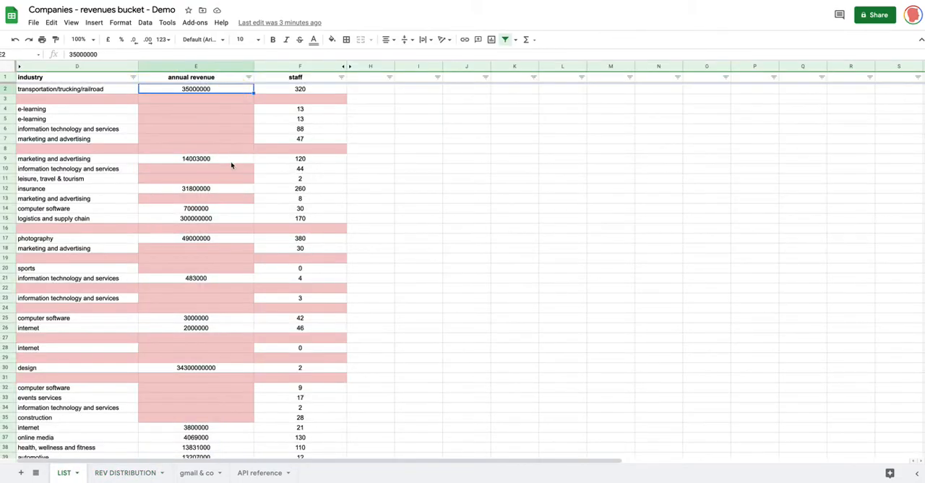
pyautogui.scroll(-20, 231, 166)
pyautogui.scroll(-20, 231, 166)
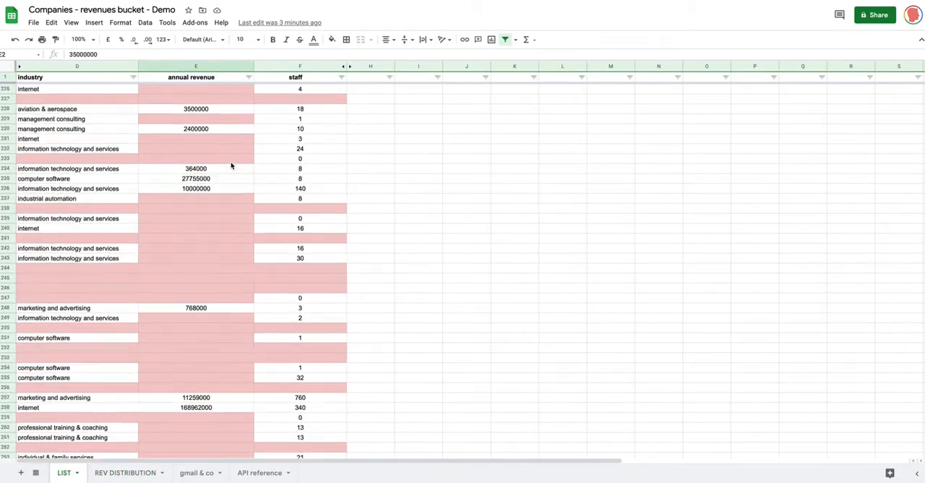
pyautogui.scroll(-20, 232, 166)
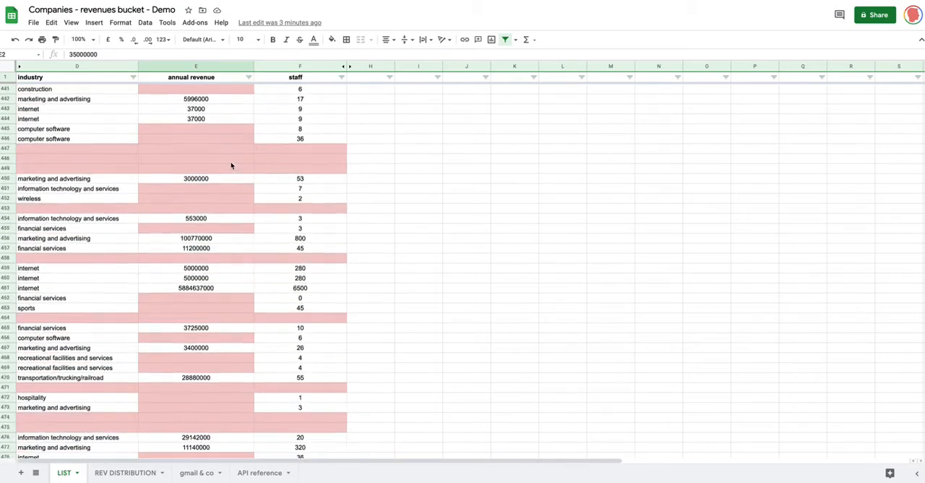
pyautogui.scroll(8, 231, 166)
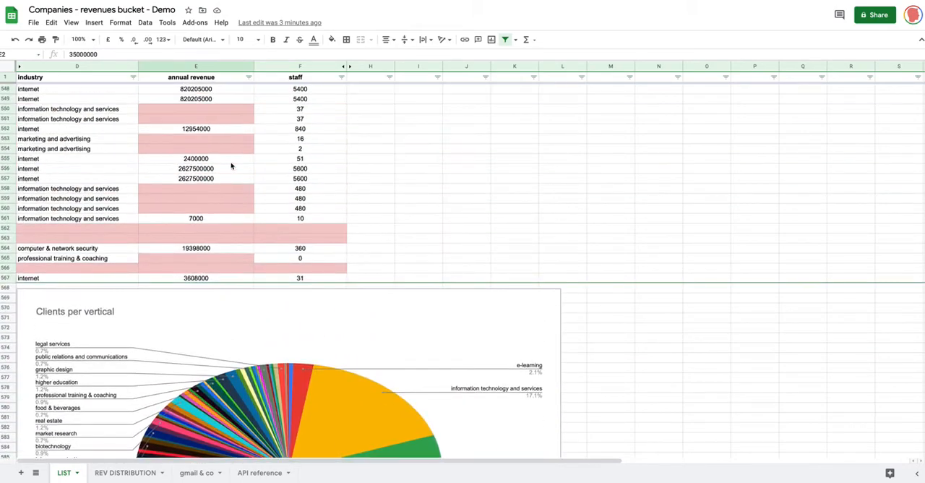
pyautogui.keyDown('shift'); pyautogui.click(210, 278); pyautogui.keyUp('shift')
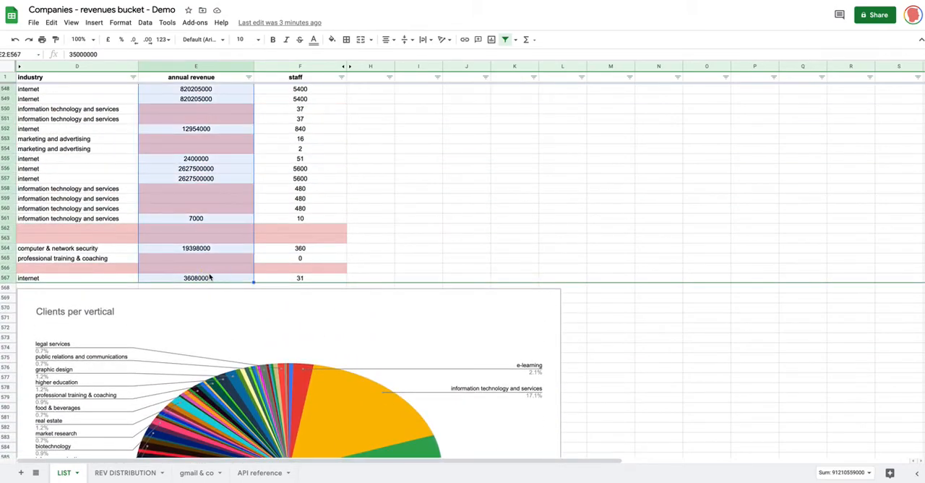
# Step: View the paste special options for cell A2 of the Revenues column on the REV DISTRIBUTION sheet, and dismiss them
pyautogui.click(126, 473)
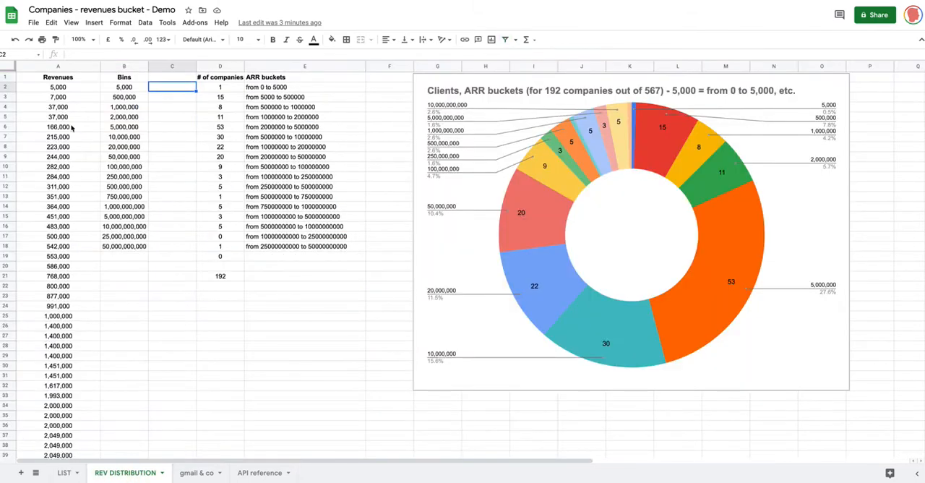
pyautogui.click(73, 90)
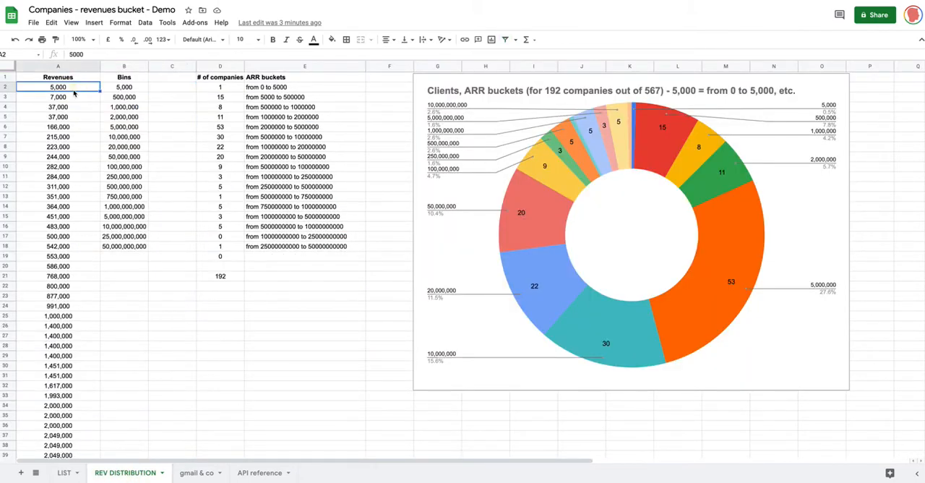
pyautogui.click(51, 23)
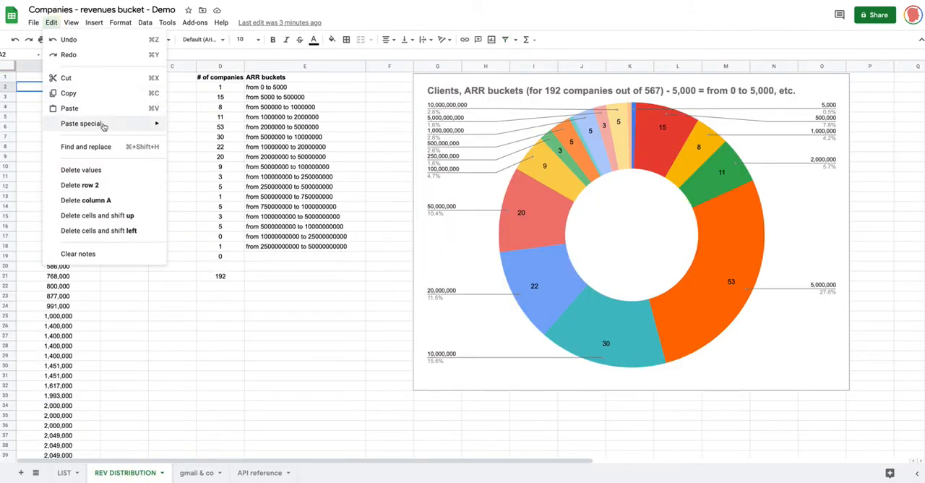
pyautogui.moveTo(100, 124)
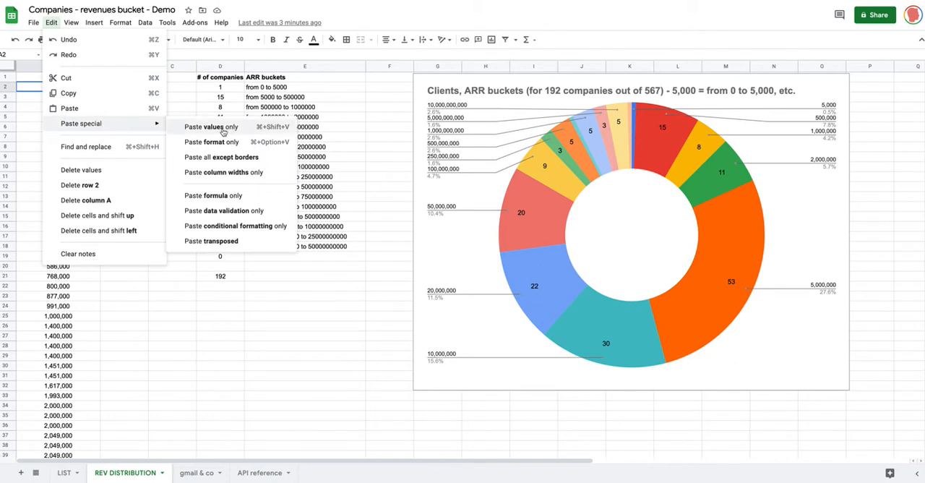
pyautogui.click(172, 276)
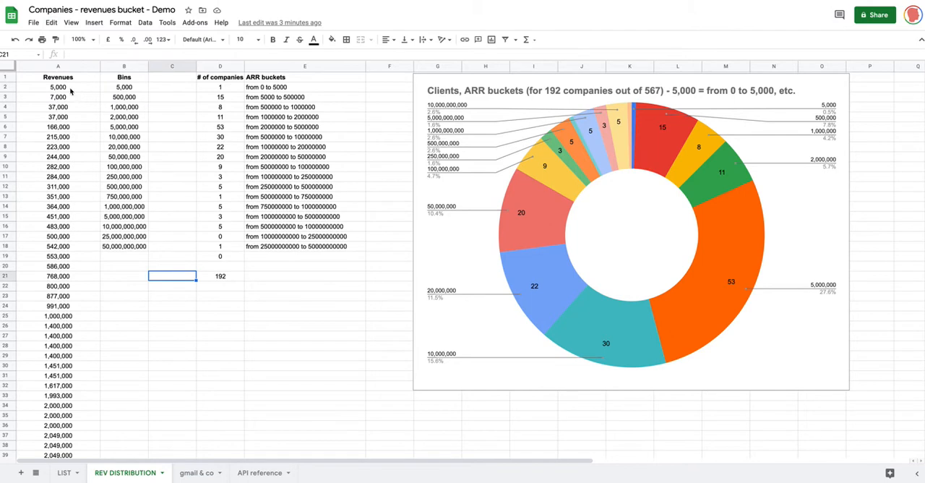
# Step: Select revenues A2:A11, view the available data sorting options, and dismiss them
pyautogui.click(72, 89)
pyautogui.keyDown('shift'); pyautogui.click(61, 178); pyautogui.keyUp('shift')
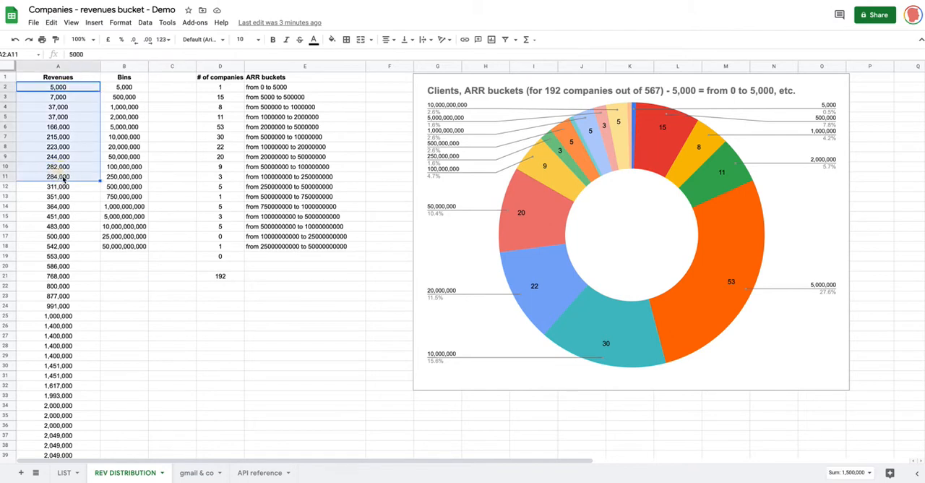
pyautogui.click(120, 23)
pyautogui.click(144, 22)
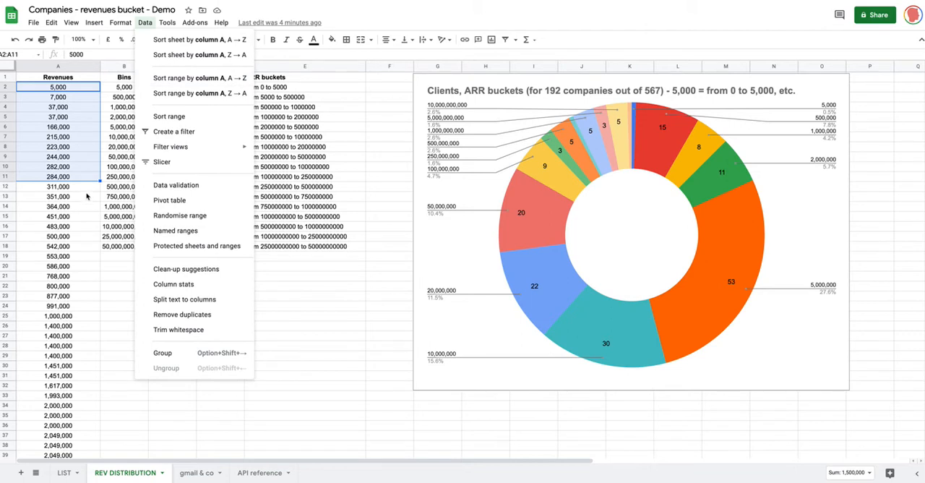
pyautogui.click(86, 188)
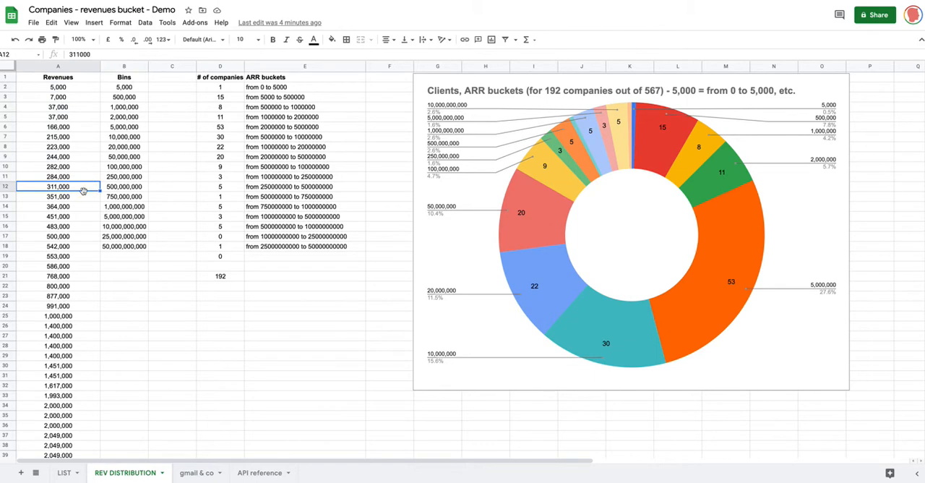
# Step: Check the Revenues column down to its last entry, along with the ARR buckets chart and the first Bins value
pyautogui.scroll(-20, 76, 235)
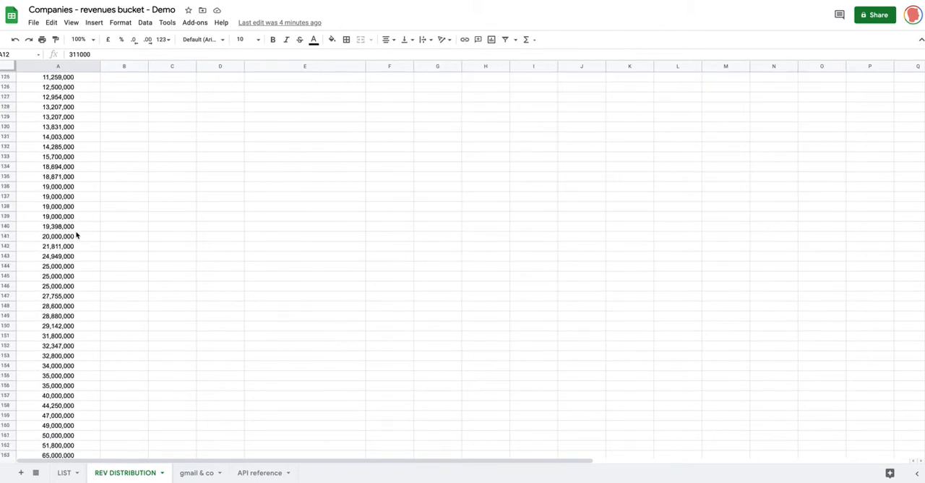
pyautogui.scroll(-6, 77, 233)
pyautogui.click(43, 127)
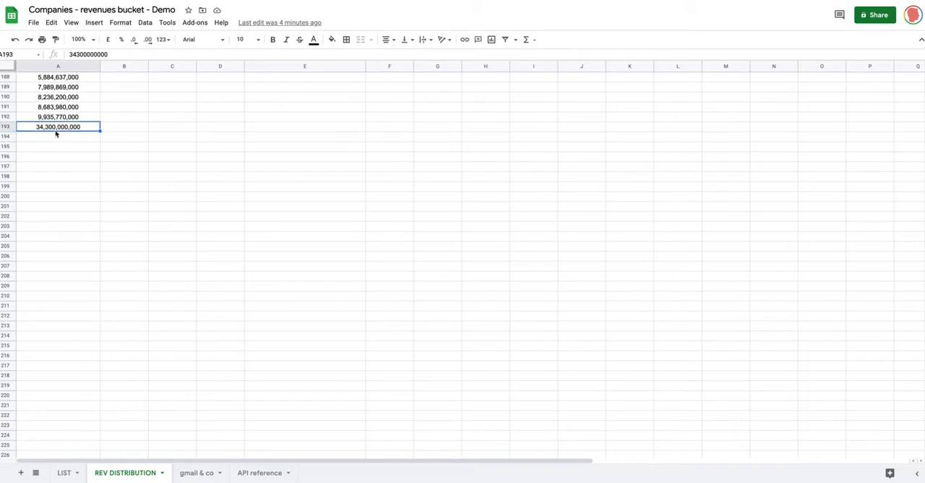
pyautogui.scroll(3, 61, 136)
pyautogui.scroll(20, 60, 138)
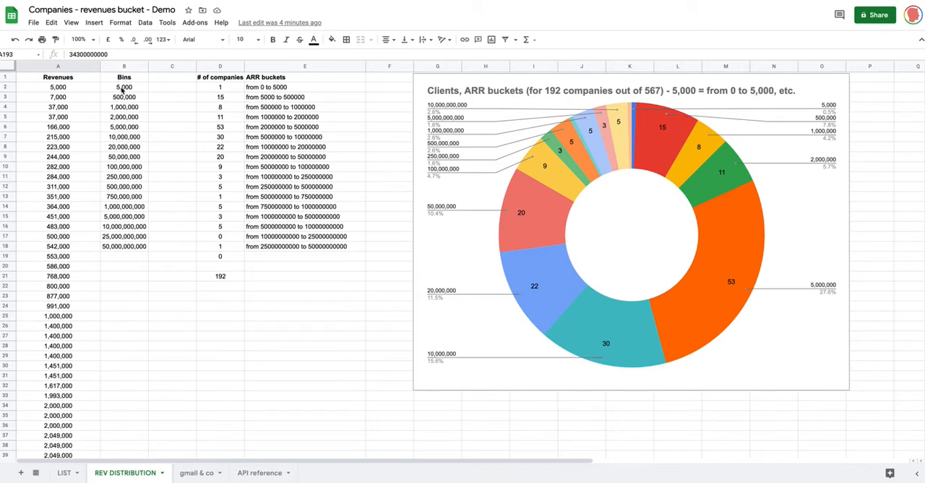
pyautogui.click(541, 180)
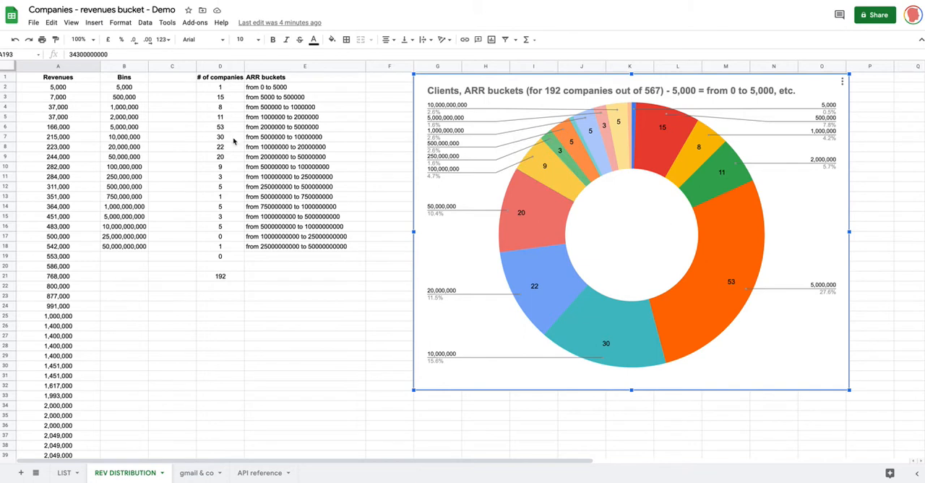
pyautogui.click(142, 88)
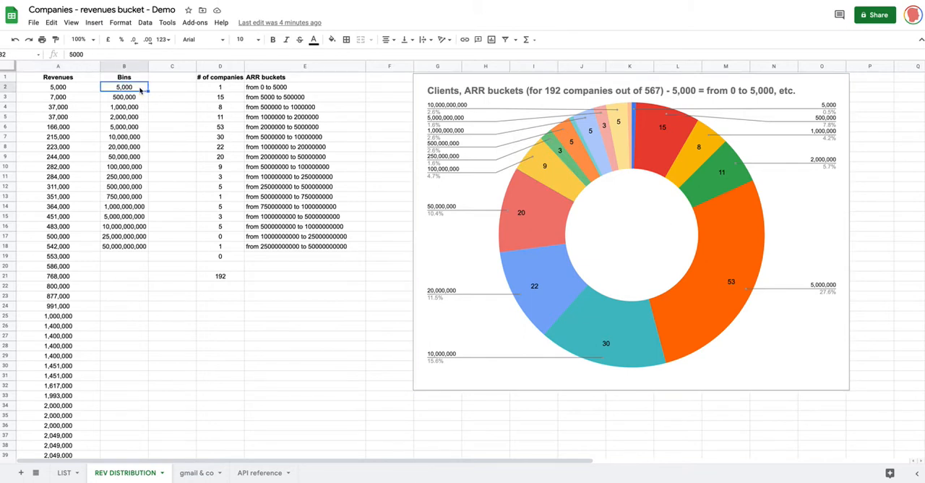
# Step: Compare the first Revenues value with the first bin, and review the Bins values from B2 down to the last one in B18
pyautogui.click(52, 90)
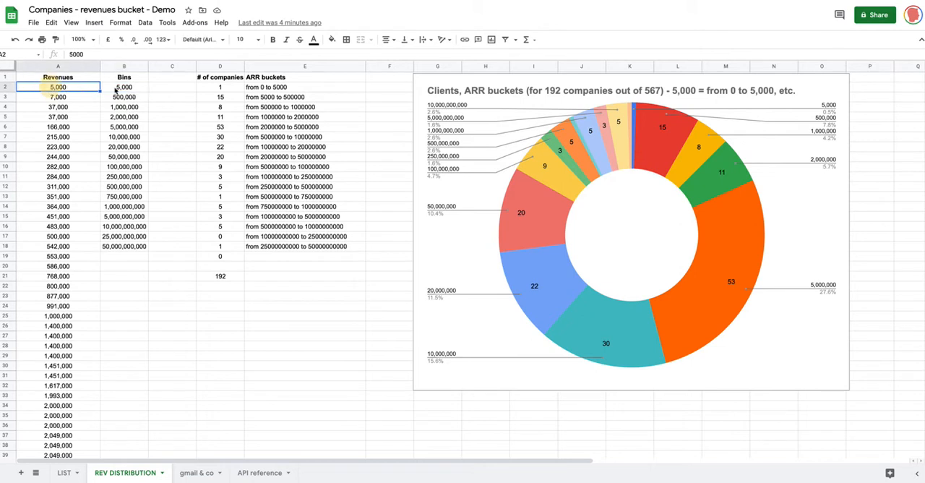
pyautogui.click(131, 91)
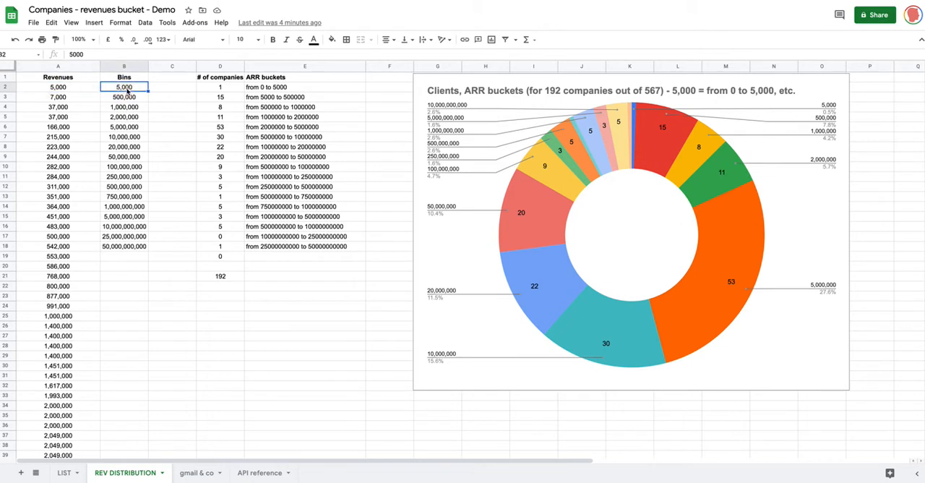
pyautogui.click(81, 92)
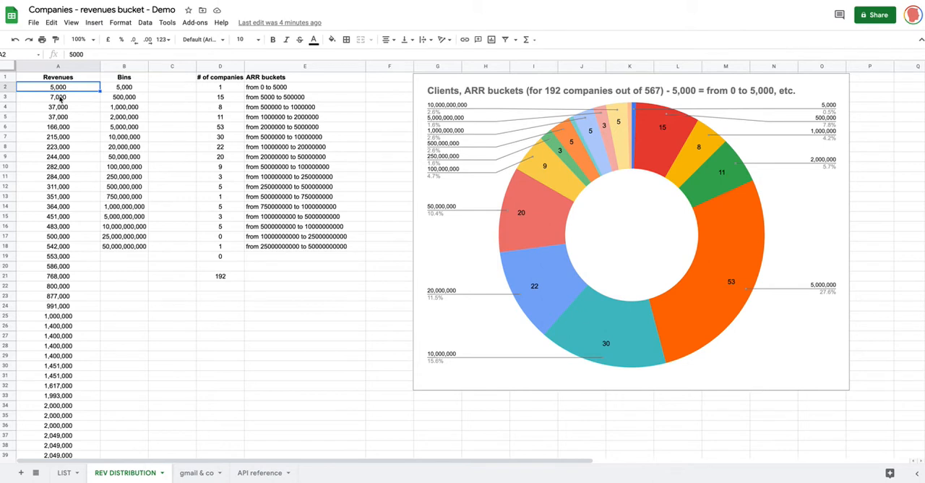
pyautogui.click(123, 89)
pyautogui.click(132, 99)
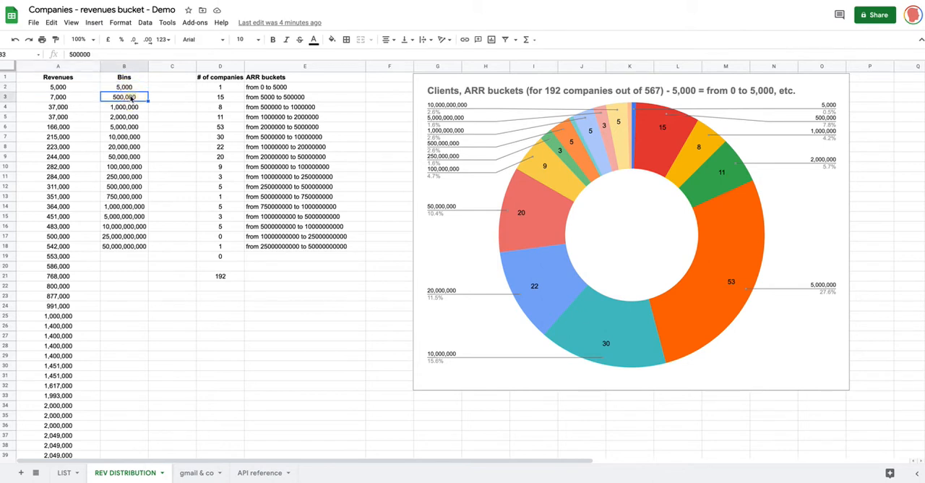
pyautogui.click(125, 109)
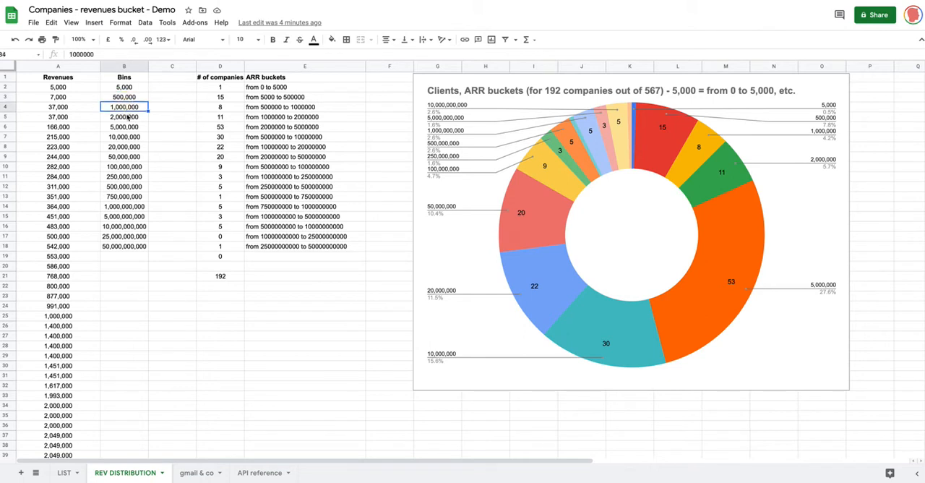
pyautogui.click(125, 118)
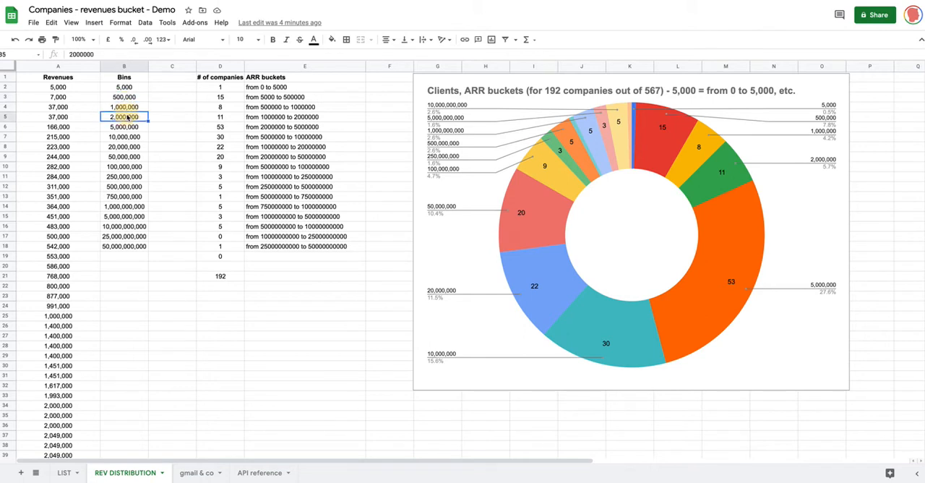
pyautogui.click(127, 246)
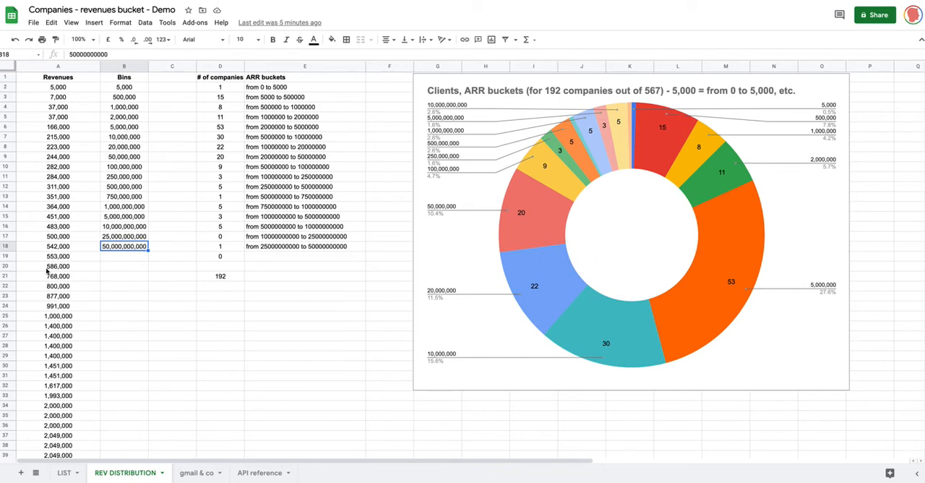
# Step: Check the highest revenue at the end of the Revenues column, cell A193, and return to the start of the sheet
pyautogui.scroll(-20, 57, 283)
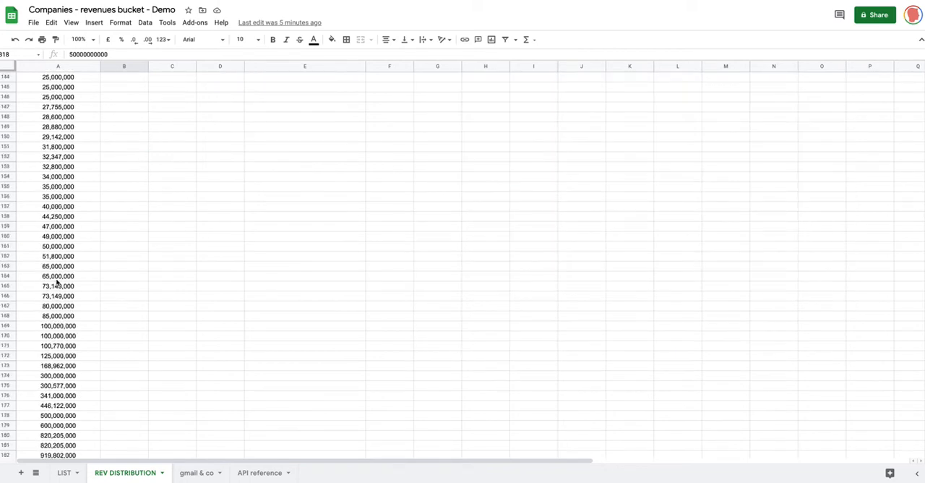
pyautogui.scroll(1, 57, 283)
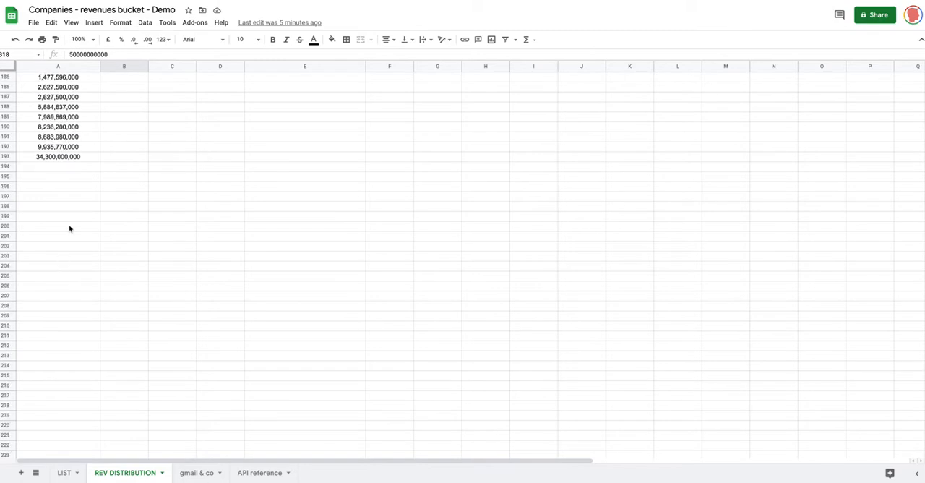
pyautogui.click(55, 158)
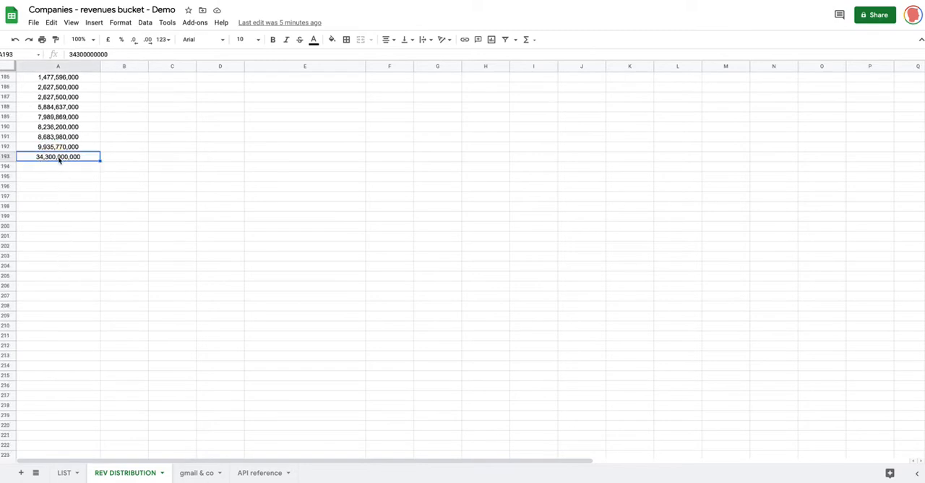
pyautogui.scroll(20, 99, 161)
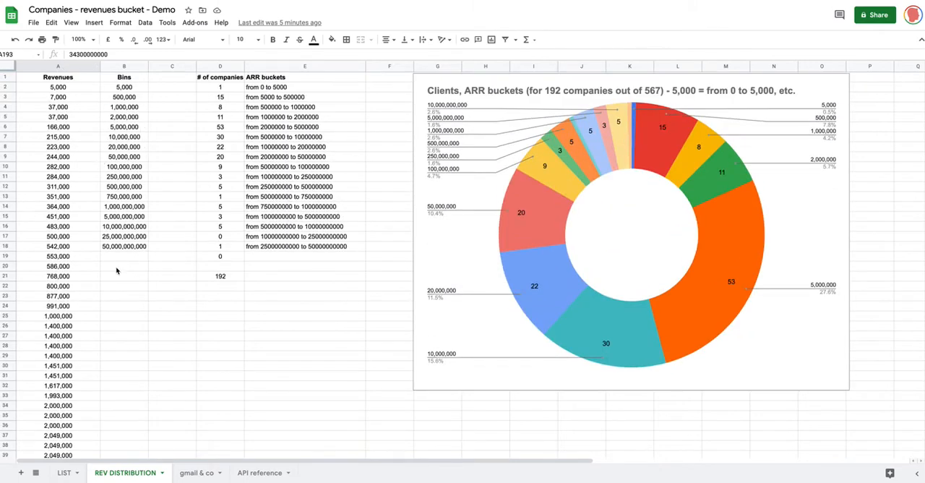
# Step: Examine the intervals between consecutive Bins values from B2 to B4, and the empty cell B19 below the last bin
pyautogui.click(128, 88)
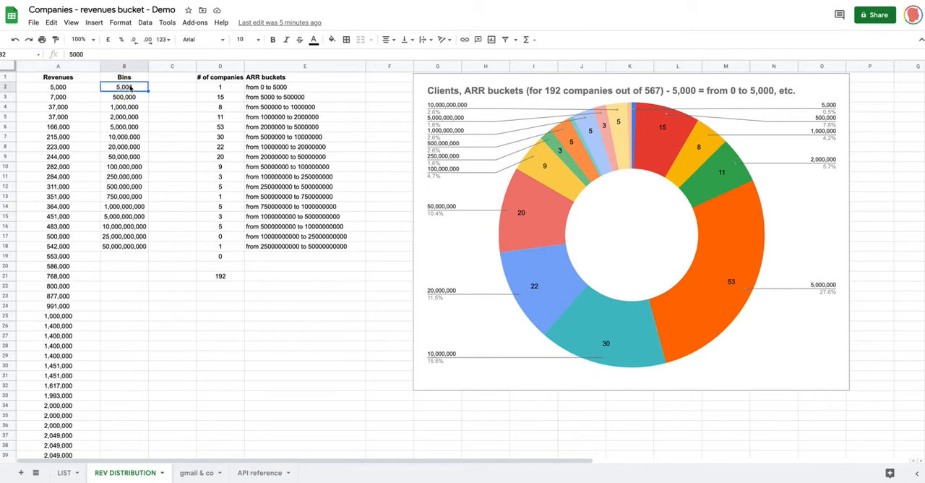
pyautogui.click(138, 99)
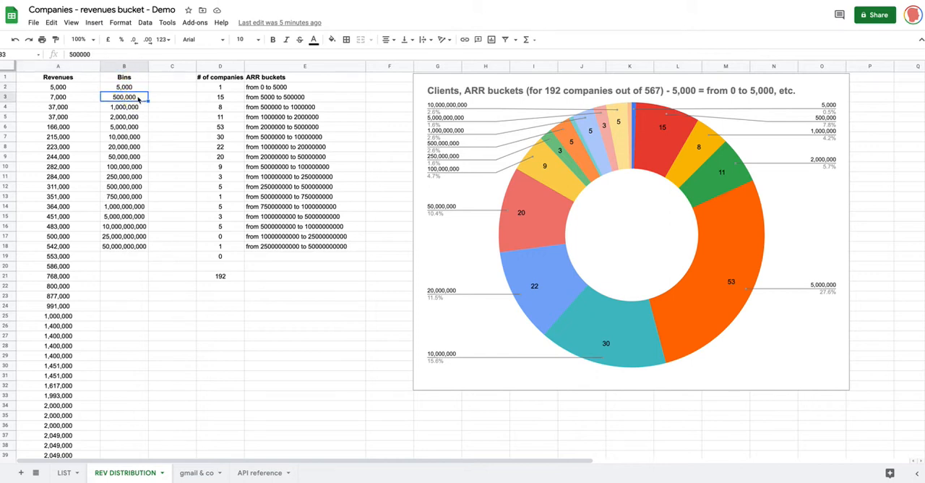
pyautogui.click(135, 90)
pyautogui.click(135, 94)
pyautogui.click(134, 89)
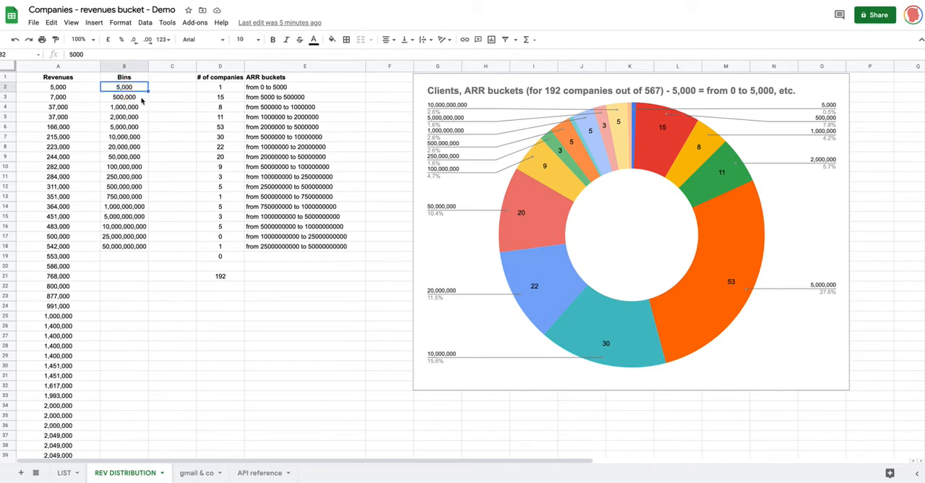
pyautogui.click(144, 96)
pyautogui.click(142, 89)
pyautogui.click(147, 97)
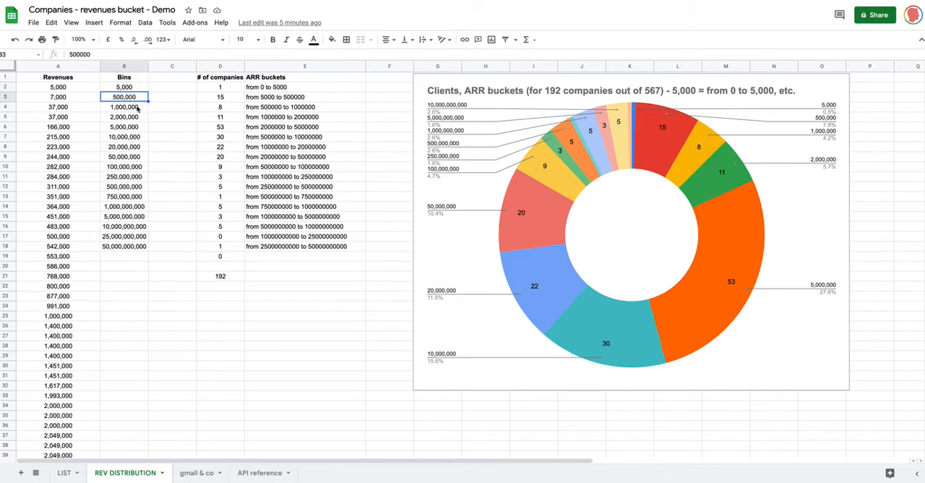
pyautogui.click(137, 108)
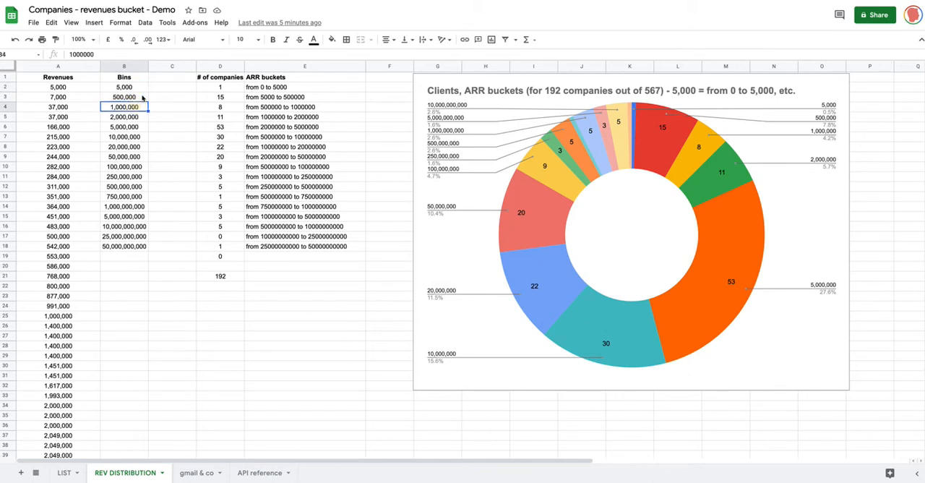
pyautogui.click(134, 257)
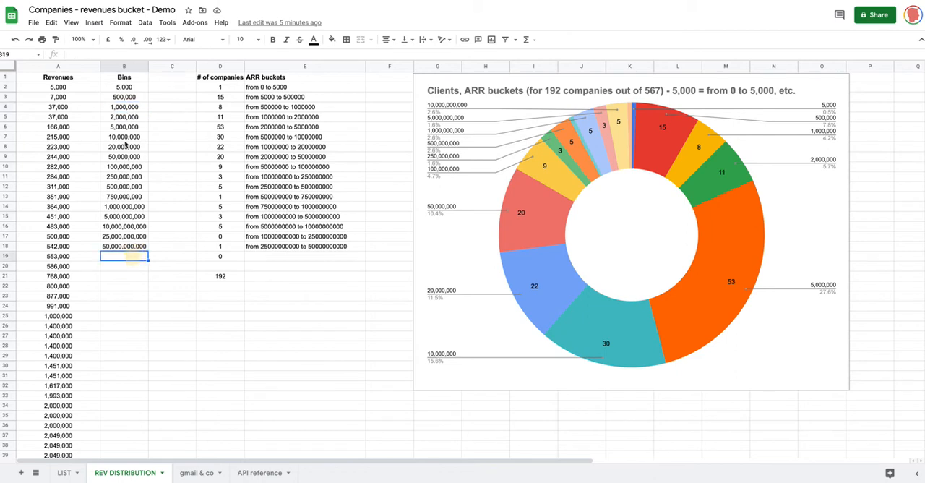
pyautogui.click(129, 90)
pyautogui.click(127, 101)
pyautogui.click(127, 108)
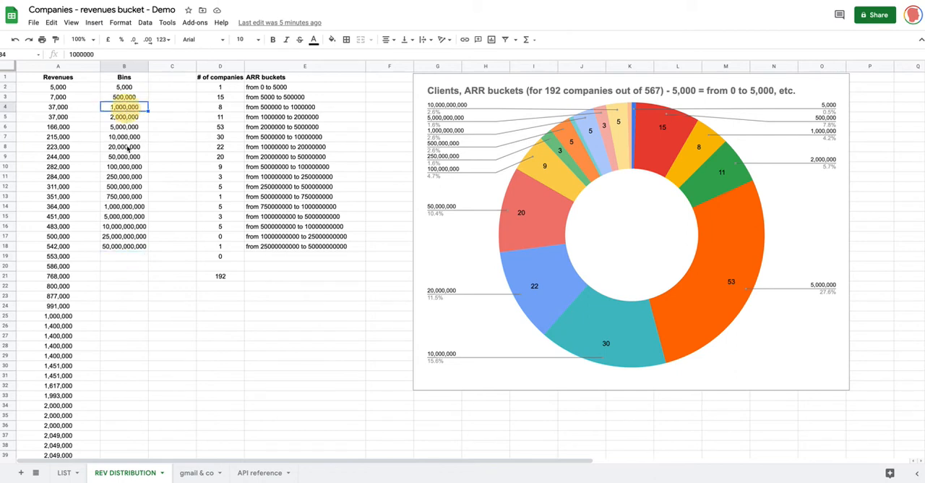
pyautogui.click(123, 259)
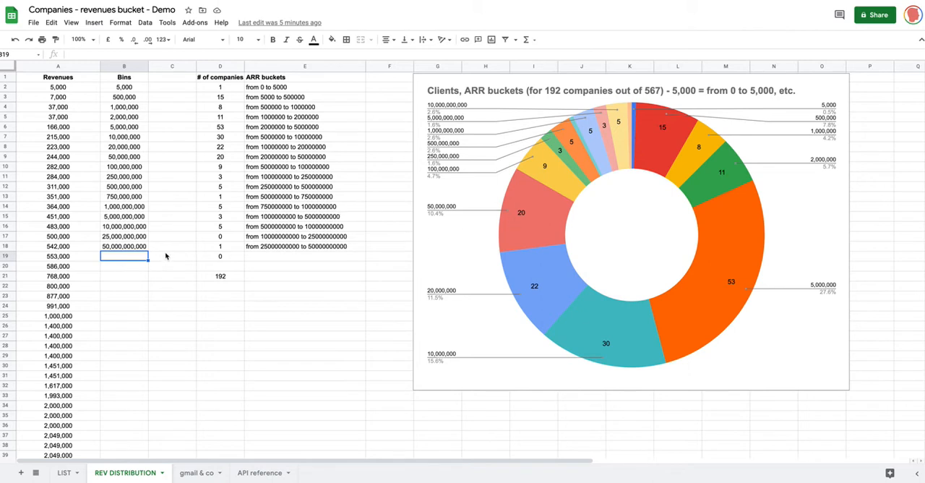
# Step: Inspect the whole Revenues and Bins columns in turn, along with their header cells A1 and B1
pyautogui.click(67, 68)
pyautogui.click(117, 67)
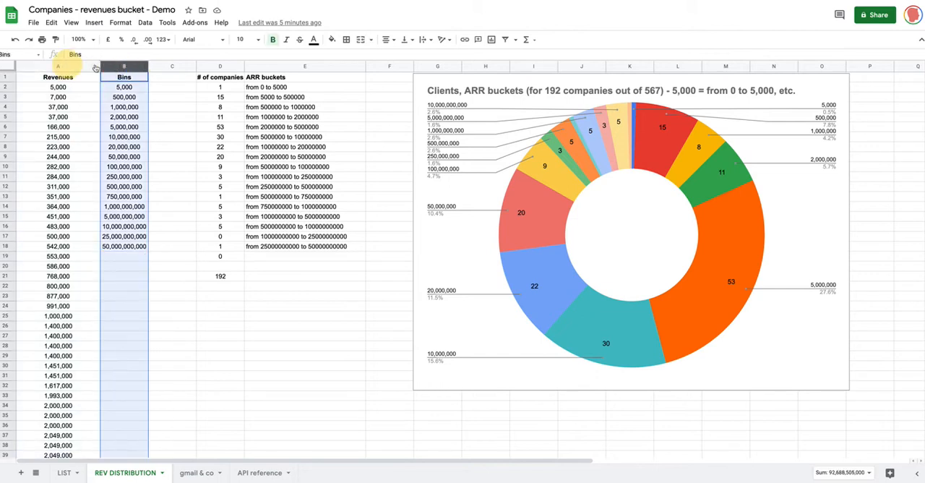
pyautogui.click(72, 66)
pyautogui.click(121, 67)
pyautogui.click(49, 66)
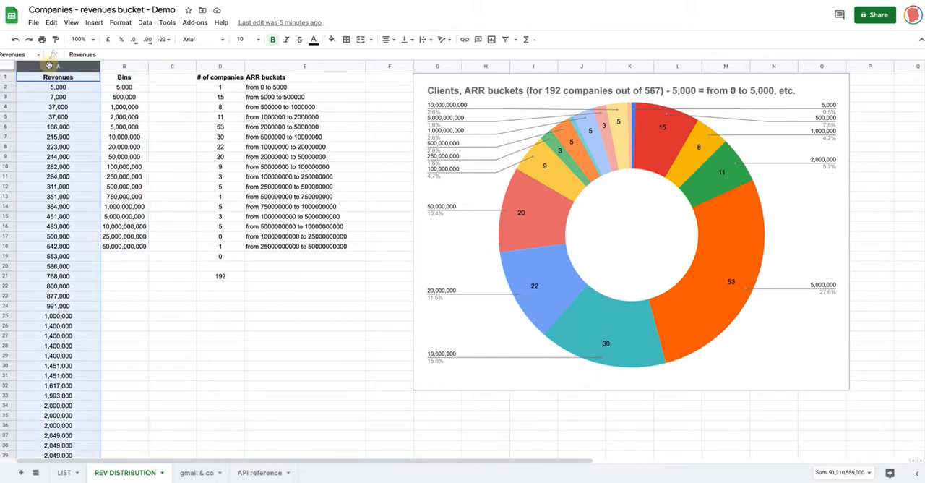
pyautogui.click(63, 78)
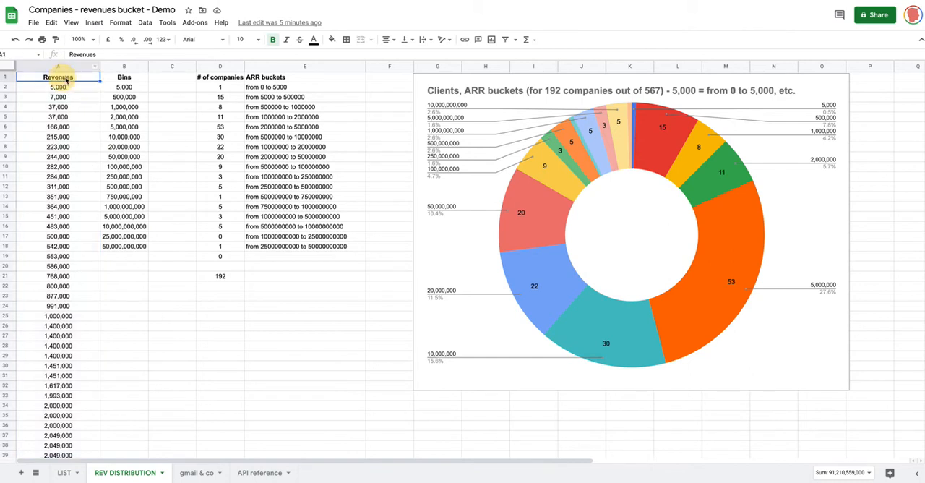
pyautogui.click(120, 78)
pyautogui.click(62, 78)
pyautogui.click(128, 78)
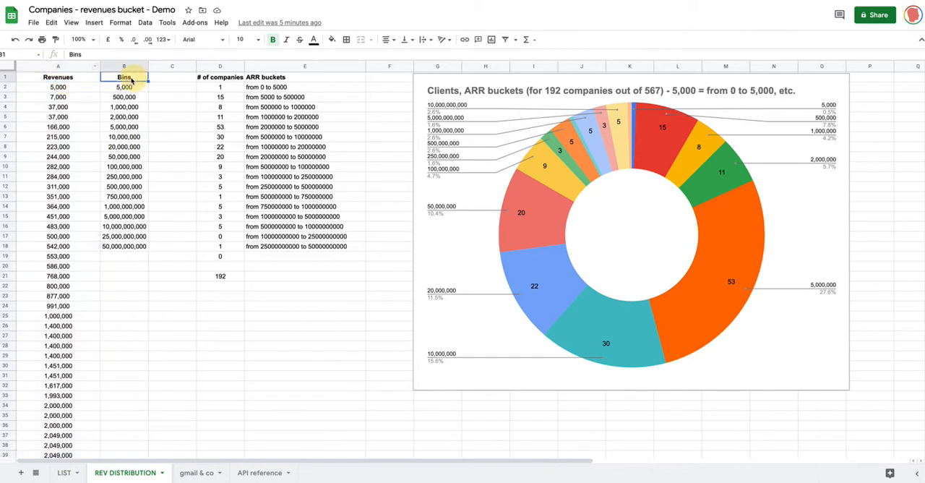
# Step: View the named ranges with the Revenues column selected, and close them without adding a new range
pyautogui.click(65, 66)
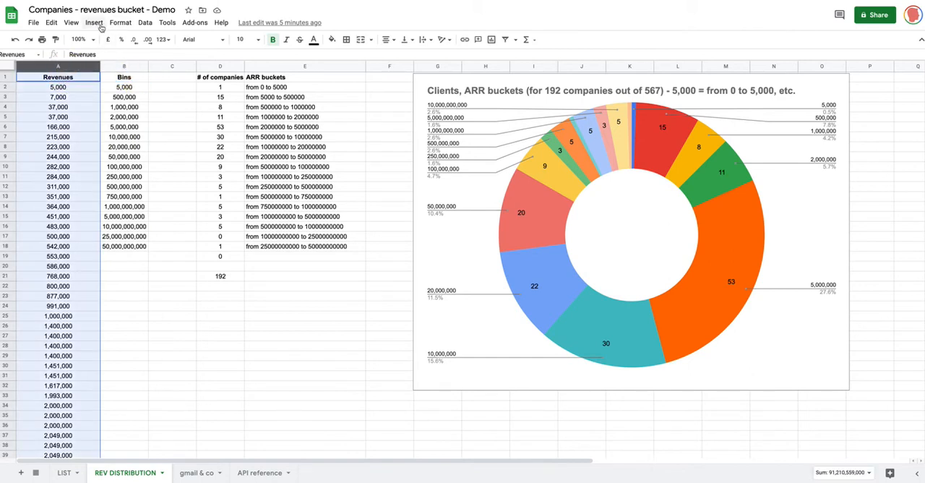
pyautogui.click(144, 23)
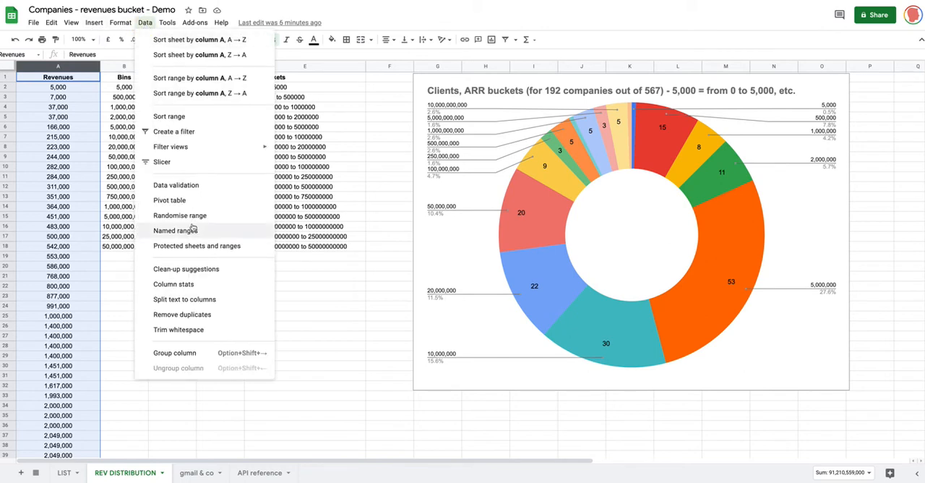
pyautogui.click(154, 231)
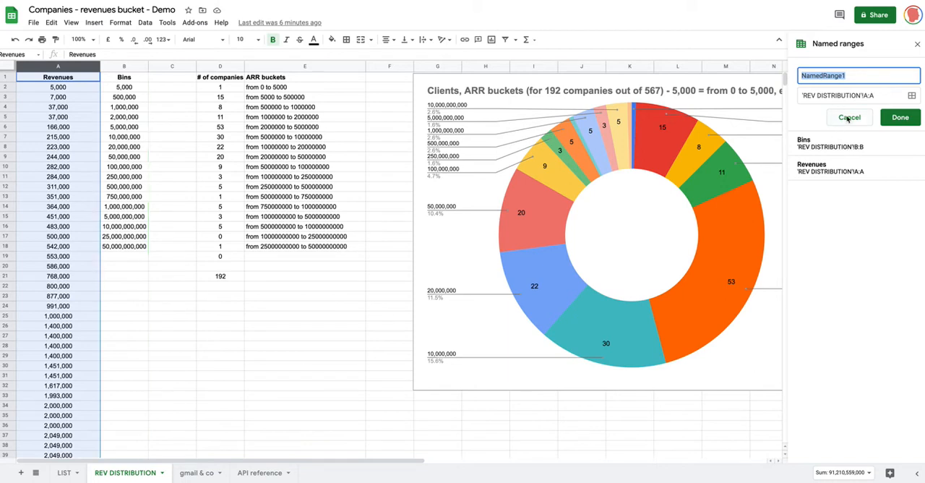
pyautogui.click(918, 44)
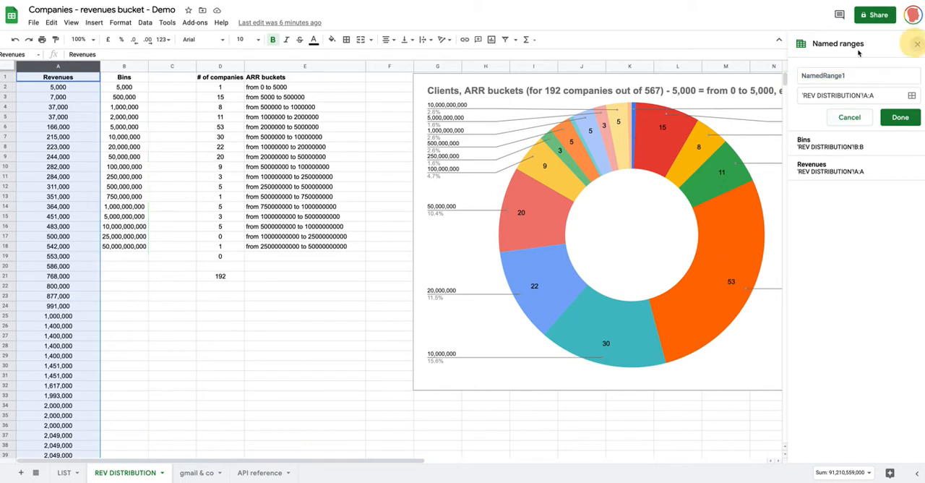
pyautogui.click(162, 138)
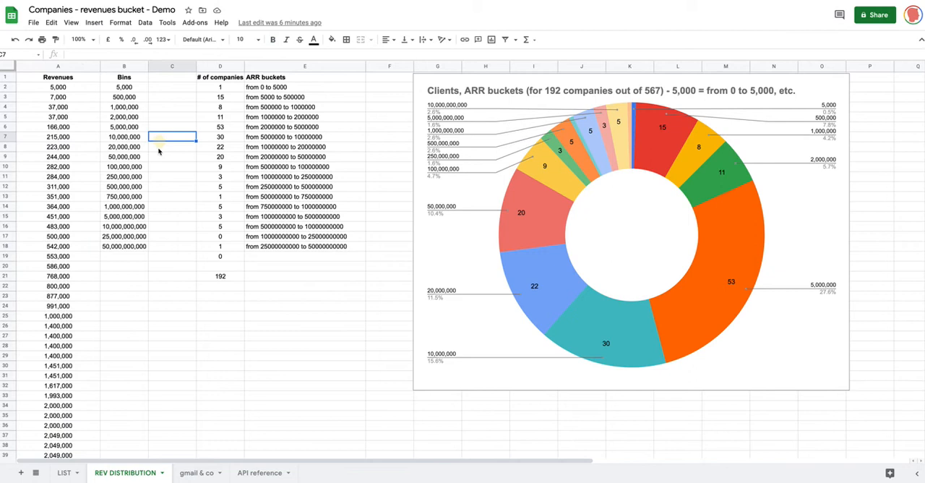
# Step: Examine the # of companies column and its formula in D2 against the first Bins value in B2
pyautogui.click(230, 89)
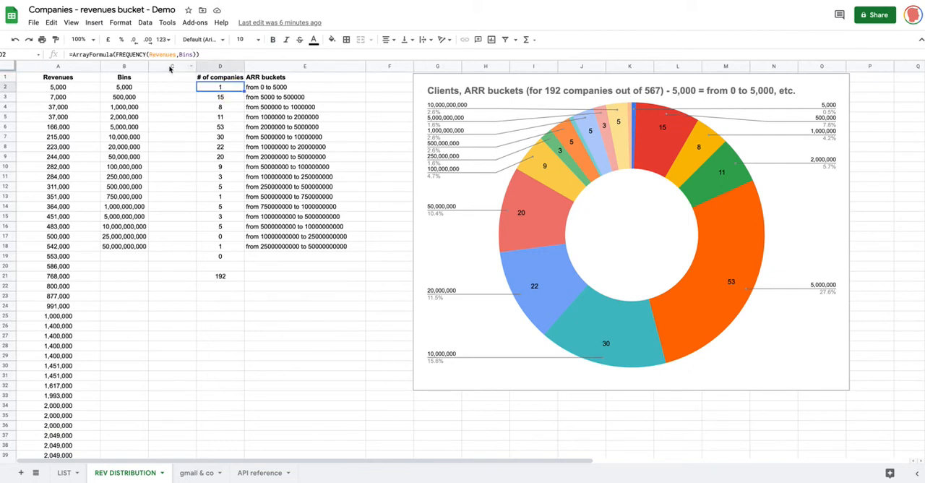
pyautogui.click(171, 67)
pyautogui.click(226, 67)
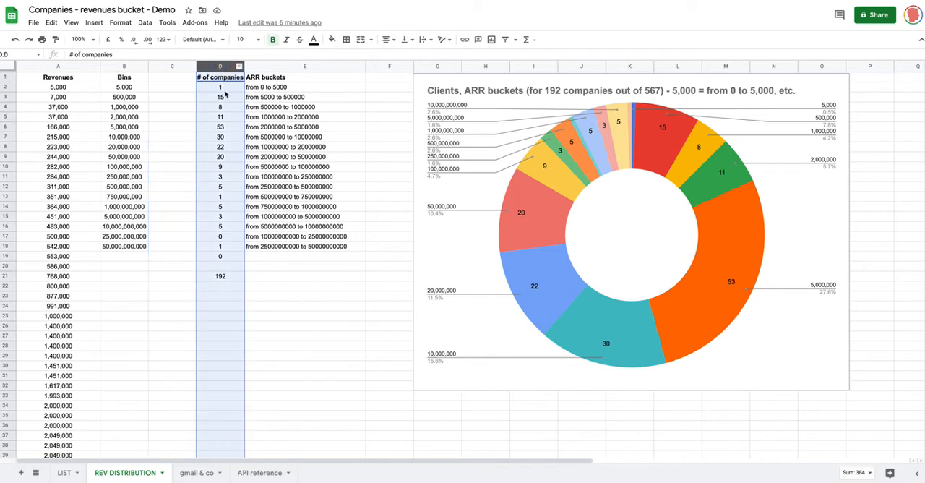
pyautogui.click(225, 88)
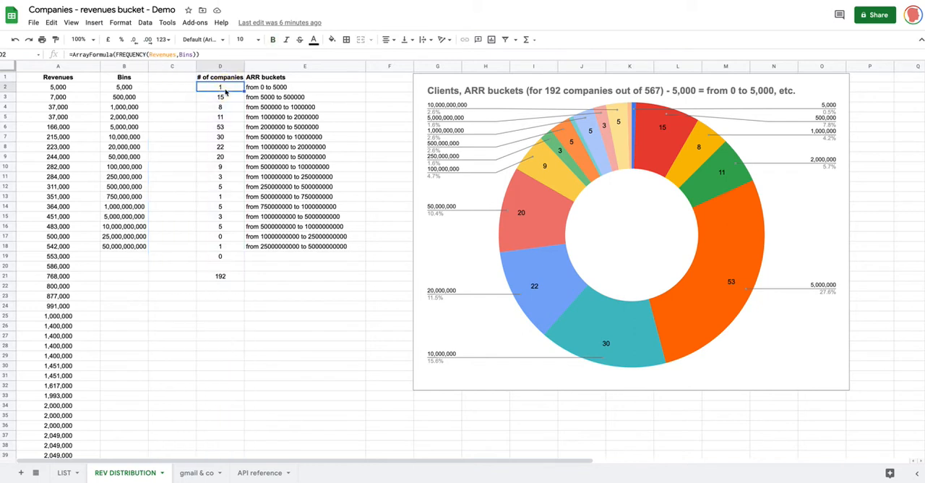
pyautogui.click(130, 87)
pyautogui.click(241, 89)
pyautogui.click(127, 88)
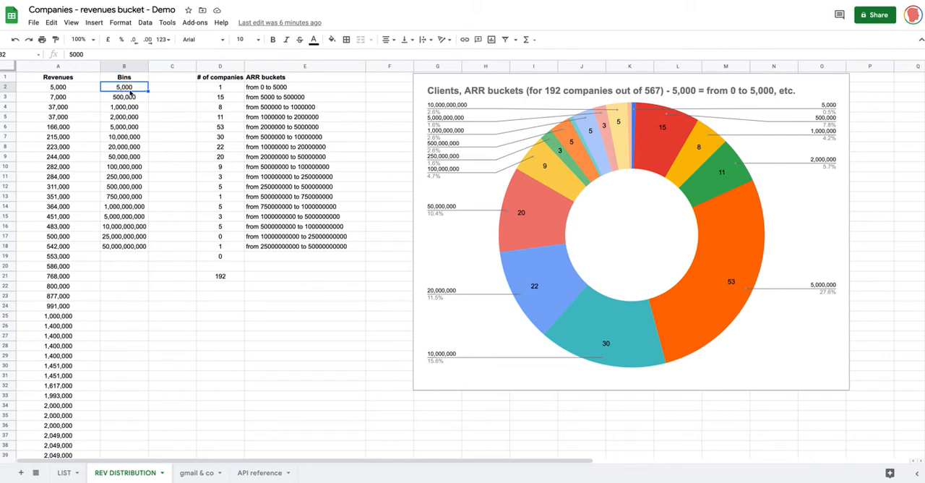
pyautogui.click(214, 91)
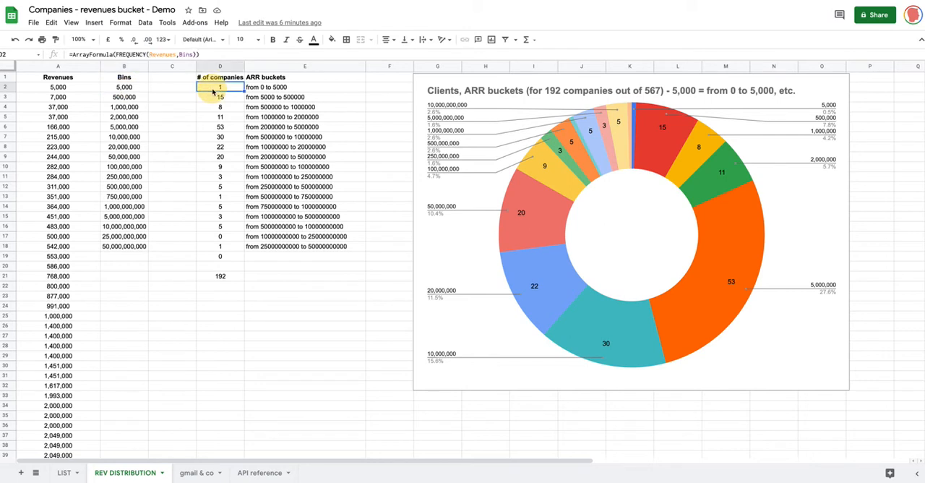
# Step: Highlight the entire ArrayFormula(FREQUENCY(Revenues,Bins)) formula of D2 for reading, and leave it by selecting D3
pyautogui.click(208, 56)
pyautogui.moveTo(213, 54); pyautogui.dragTo(63, 58)
pyautogui.hotkey('ctrl', 'c')
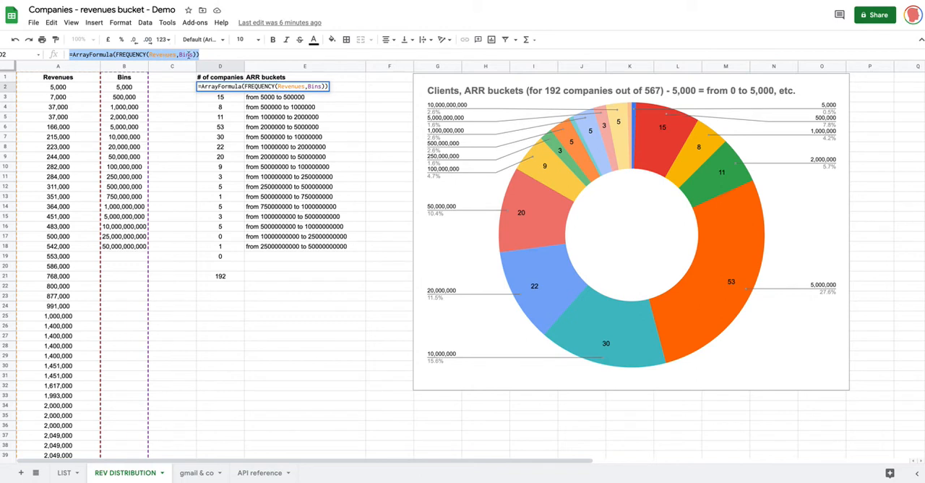
pyautogui.click(210, 98)
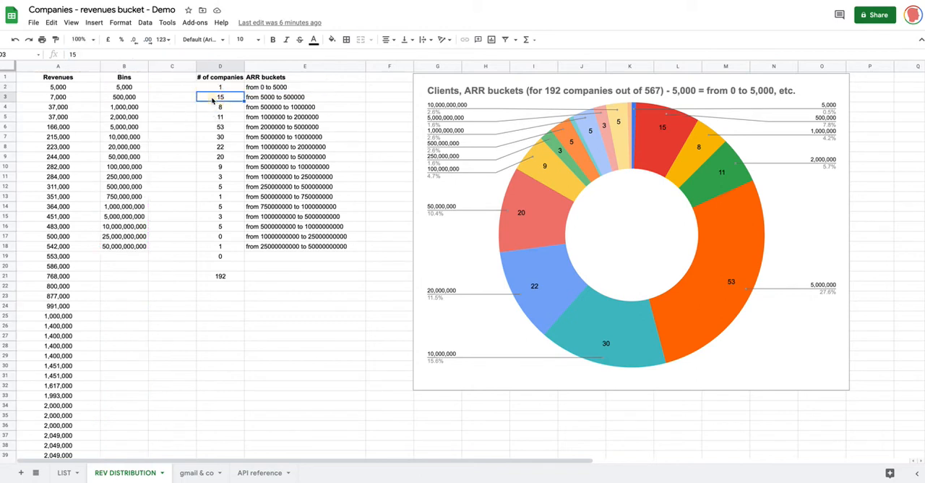
# Step: Examine the counts in D2 and D3 of the # of companies column against the Bins value in B4
pyautogui.click(205, 88)
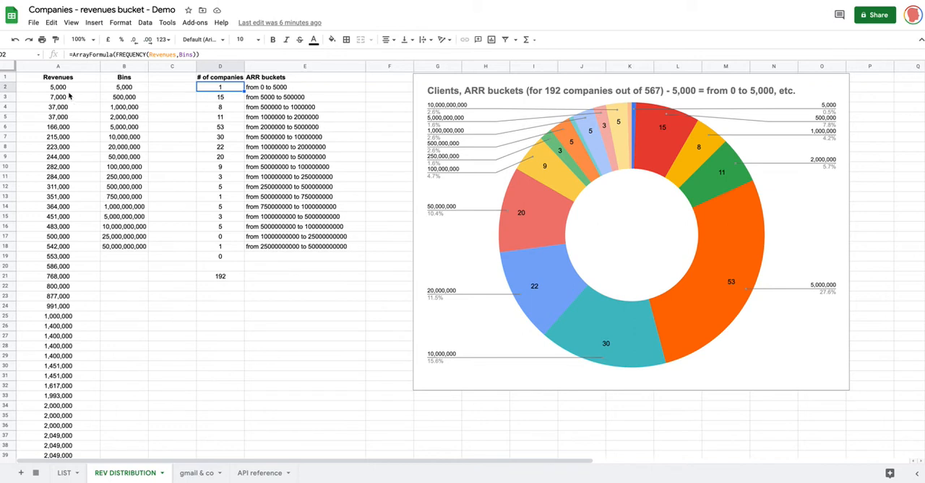
pyautogui.click(219, 96)
pyautogui.click(168, 95)
pyautogui.click(137, 109)
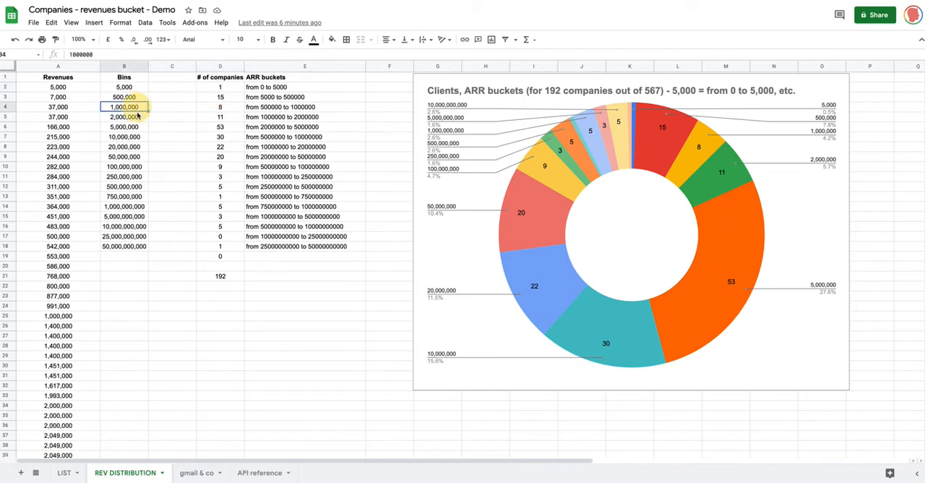
pyautogui.click(224, 95)
# Step: Cut the entire ArrayFormula(FREQUENCY(Revenues,Bins)) formula out of D2, leaving the cell empty
pyautogui.click(223, 87)
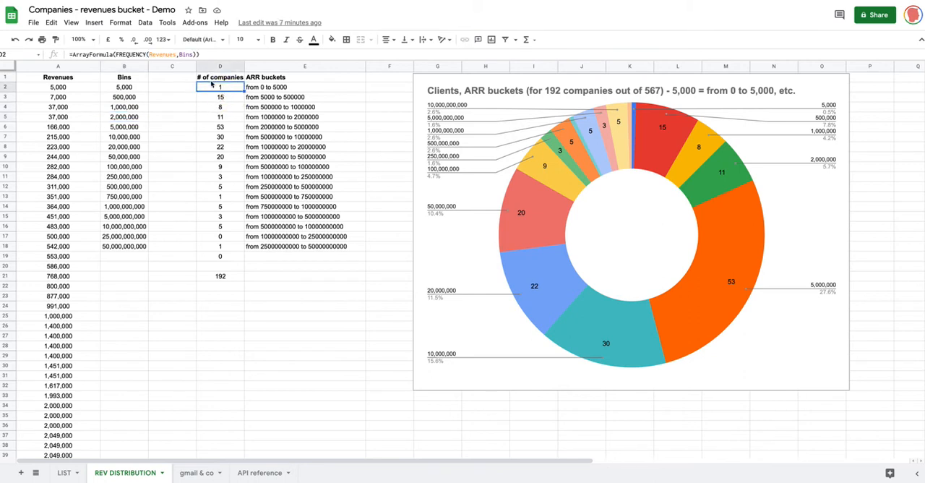
pyautogui.click(214, 52)
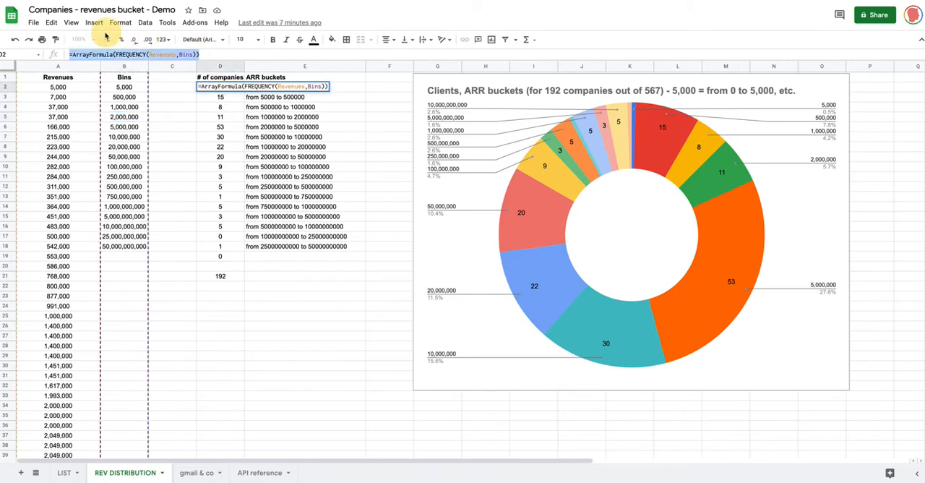
pyautogui.press('Return')
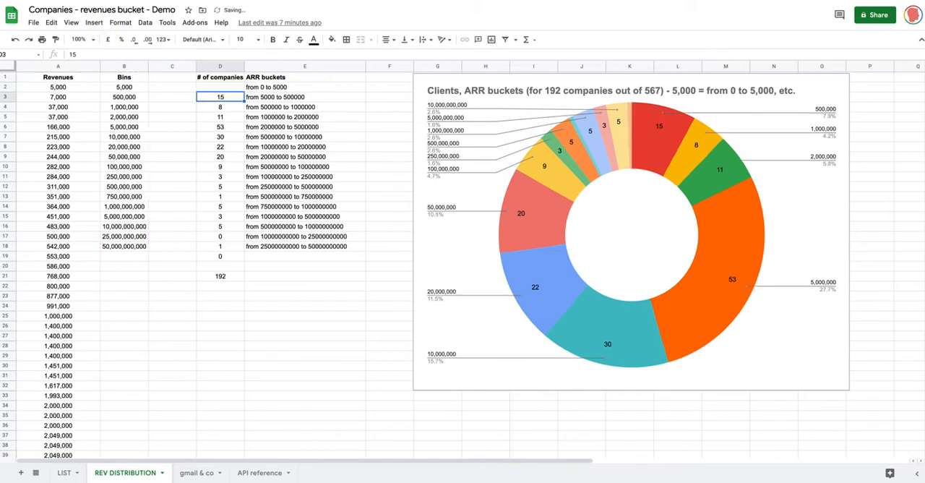
pyautogui.click(215, 112)
# Step: Paste the formula =ArrayFormula(FREQUENCY(Revenues,Bins)) into D2
pyautogui.click(220, 89)
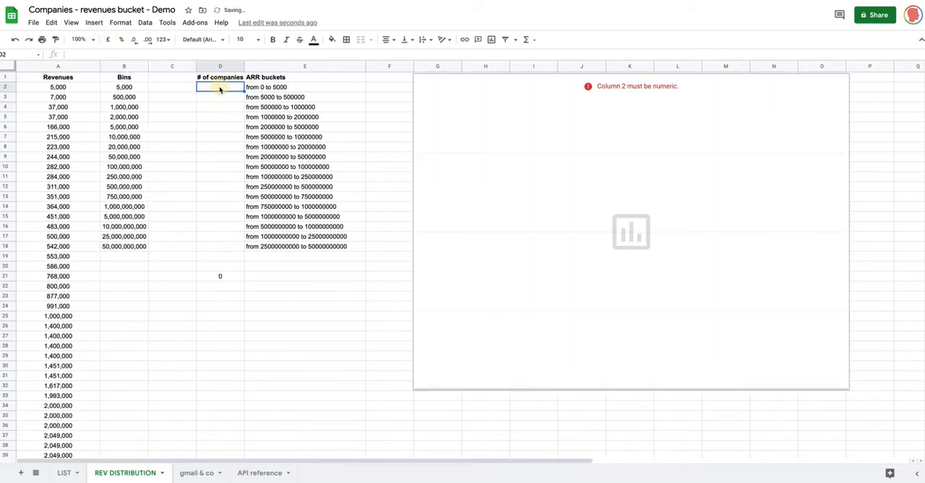
pyautogui.doubleClick(220, 87)
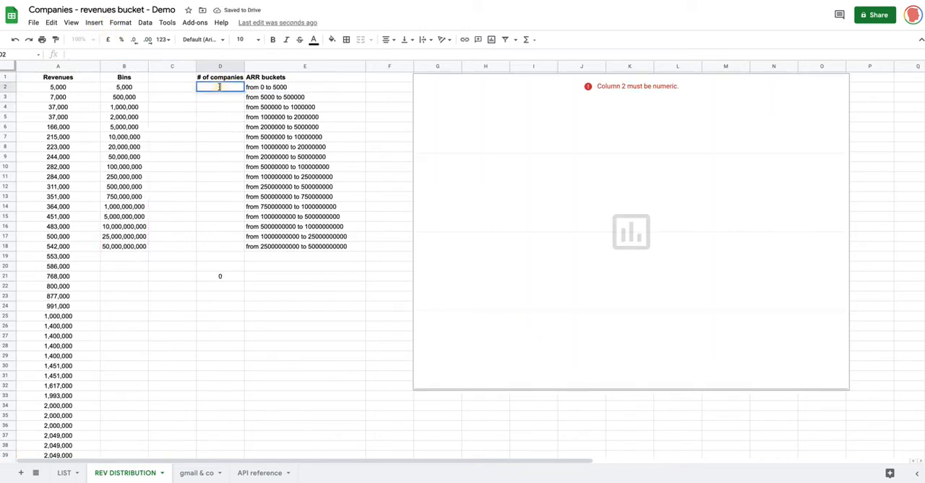
pyautogui.click(183, 55)
pyautogui.hotkey('ctrl', 'v')
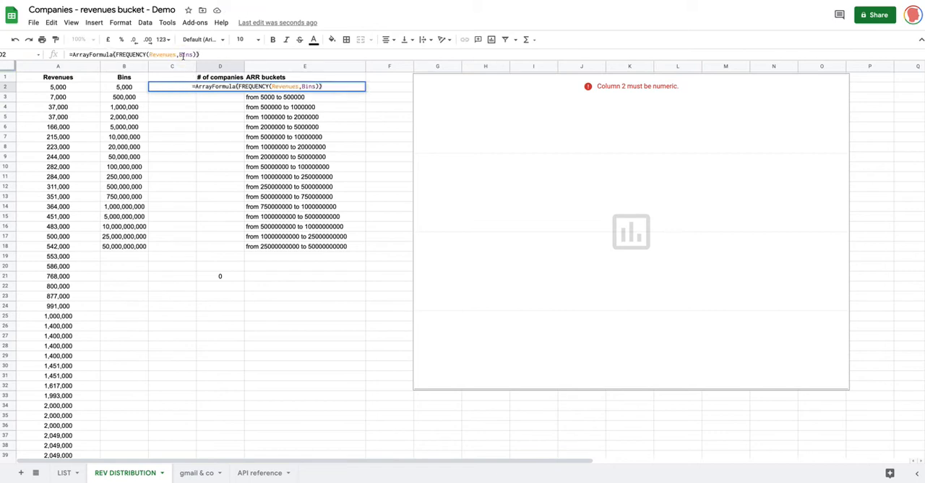
pyautogui.press('Return')
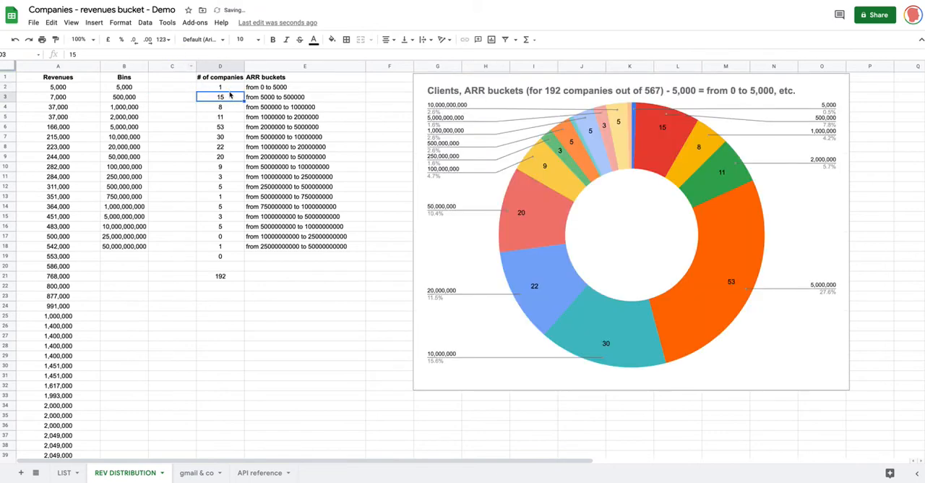
# Step: Examine the last count in D19 and the sum formula in D21, and look through the Revenues column
pyautogui.click(224, 259)
pyautogui.click(256, 258)
pyautogui.click(226, 258)
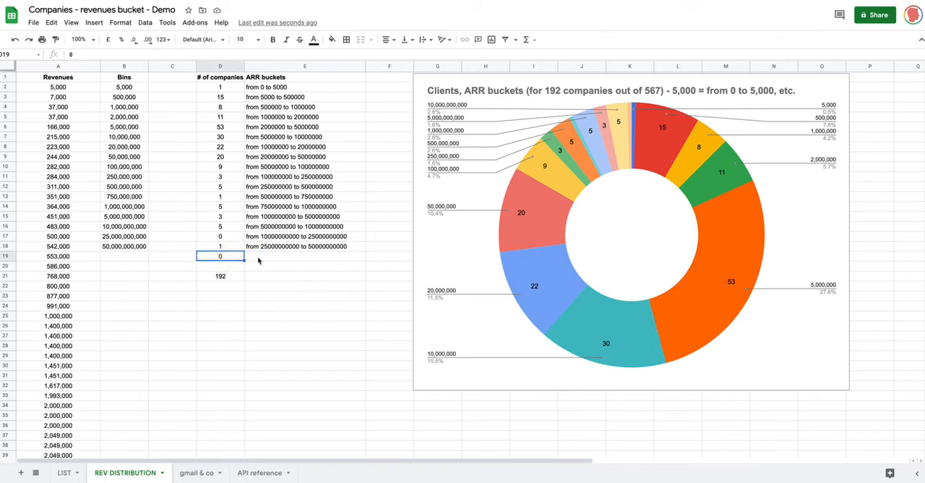
pyautogui.click(221, 277)
pyautogui.click(264, 279)
pyautogui.click(232, 280)
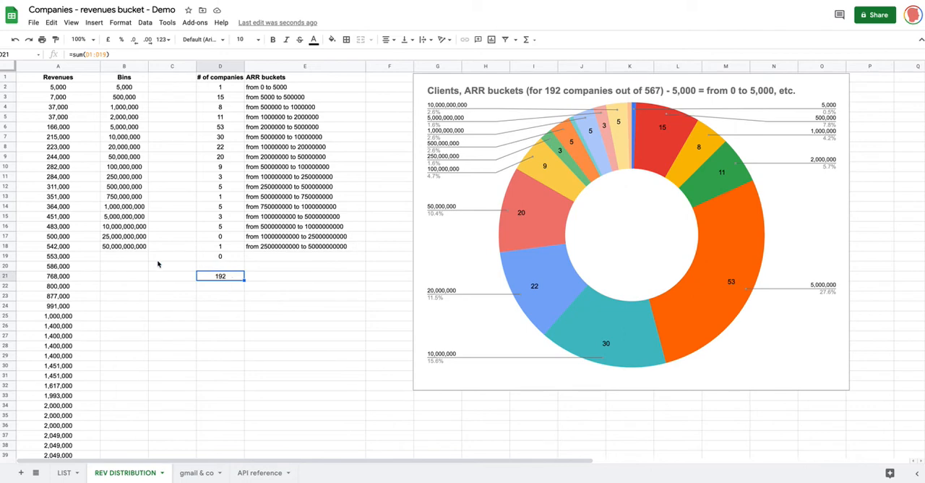
pyautogui.scroll(-10, 70, 260)
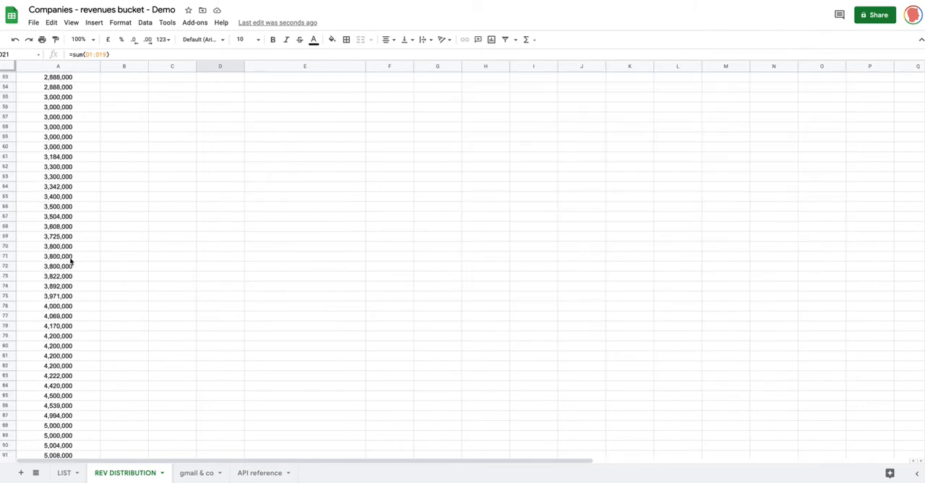
pyautogui.scroll(10, 70, 260)
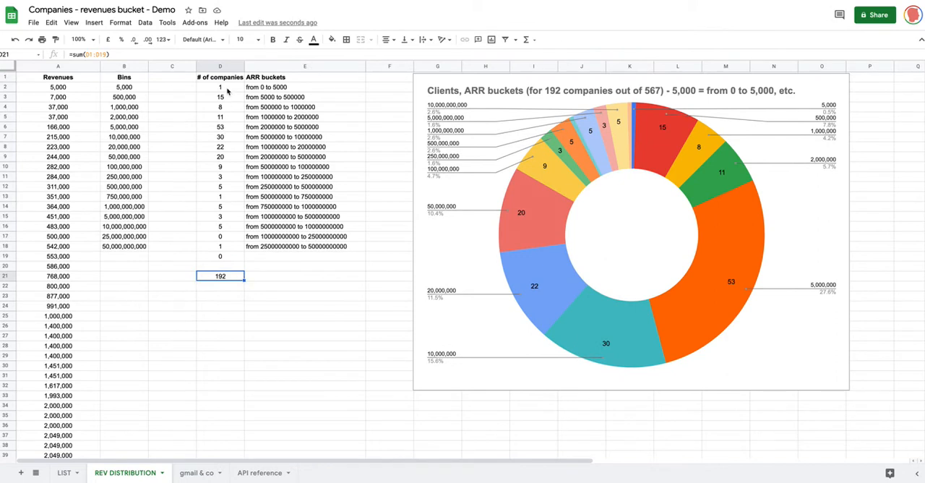
# Step: Compare the first and last bucket counts in D2 and D18 with the total in D21
pyautogui.click(227, 89)
pyautogui.click(220, 248)
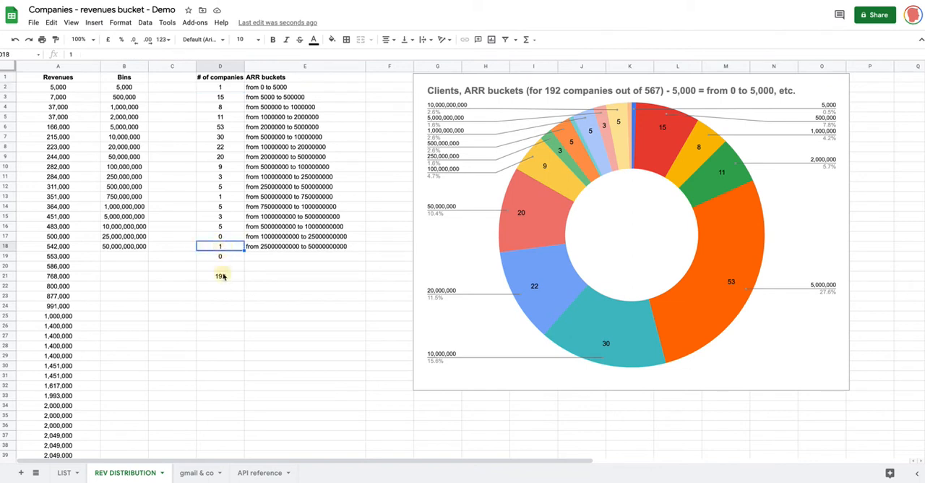
pyautogui.click(221, 276)
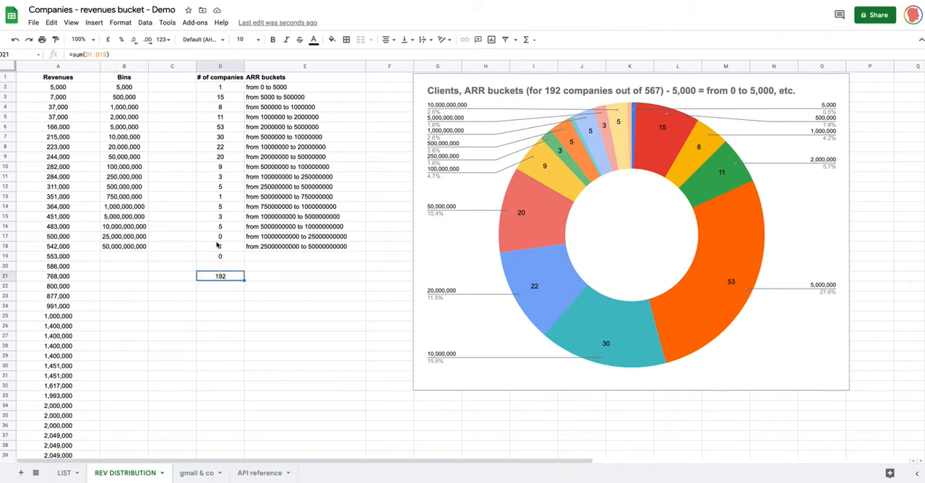
pyautogui.click(271, 267)
pyautogui.click(227, 278)
pyautogui.click(266, 278)
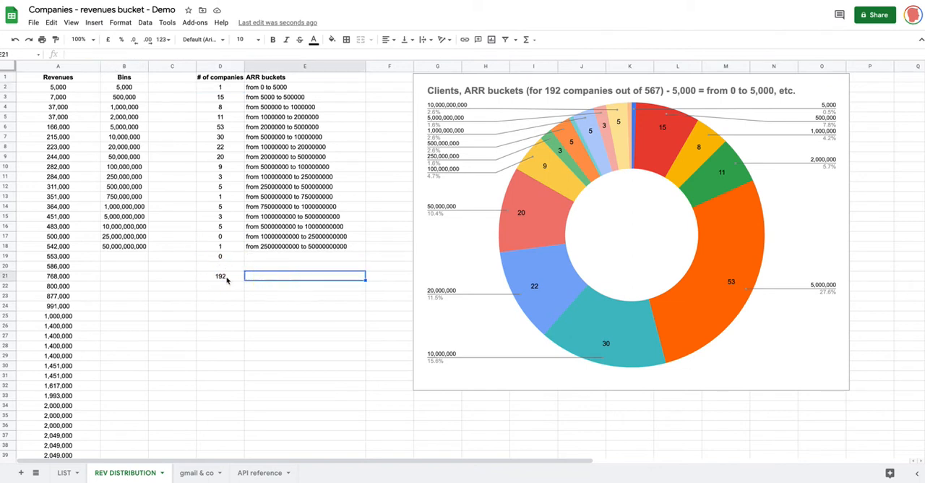
pyautogui.click(222, 279)
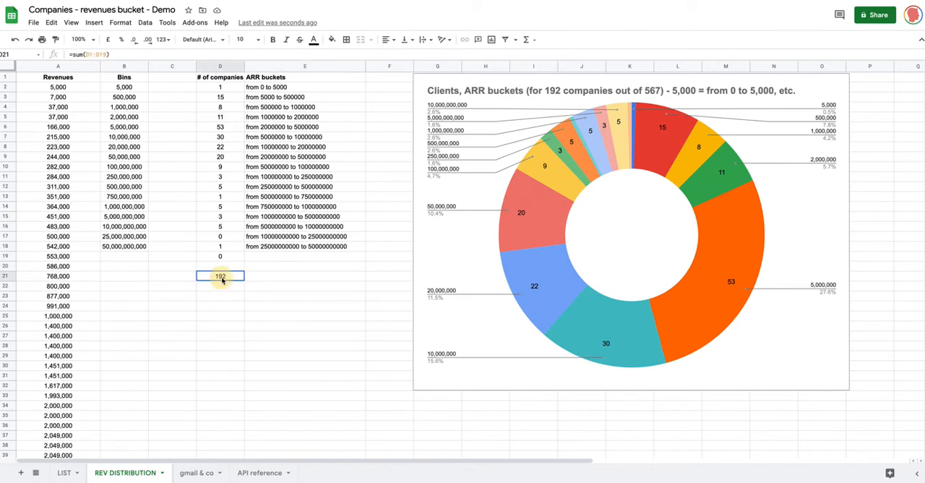
pyautogui.click(252, 279)
pyautogui.click(232, 278)
pyautogui.click(259, 279)
# Step: Find the last filled cell of the Revenues column and compare its row with the total in D21
pyautogui.scroll(-20, 38, 271)
pyautogui.scroll(-20, 38, 268)
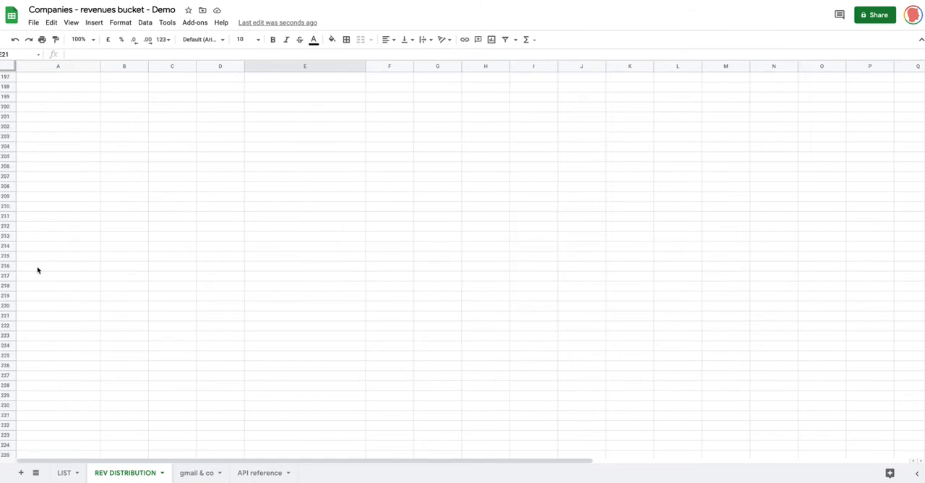
pyautogui.scroll(9, 38, 269)
pyautogui.click(48, 162)
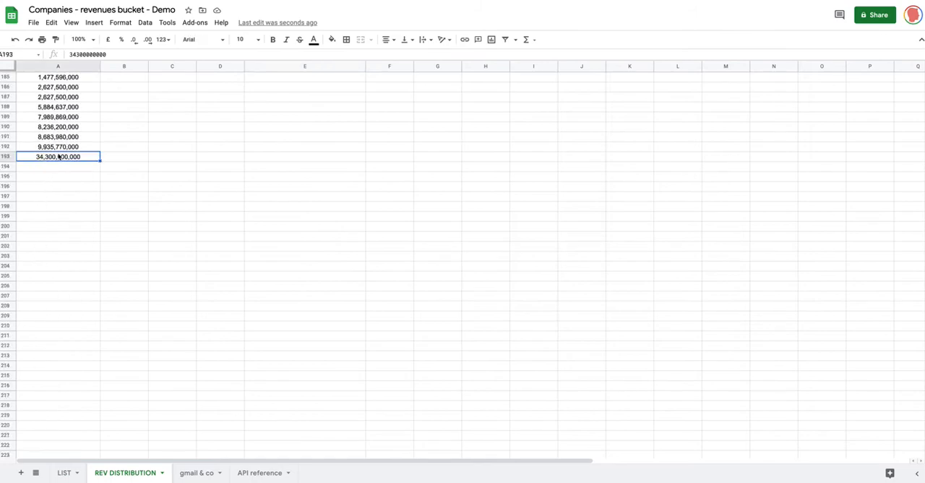
pyautogui.scroll(20, 159, 162)
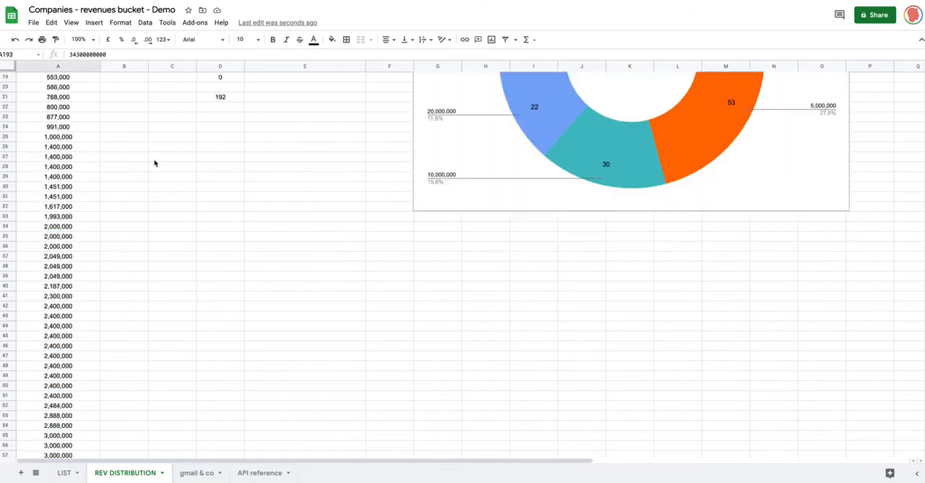
pyautogui.click(281, 279)
pyautogui.click(217, 279)
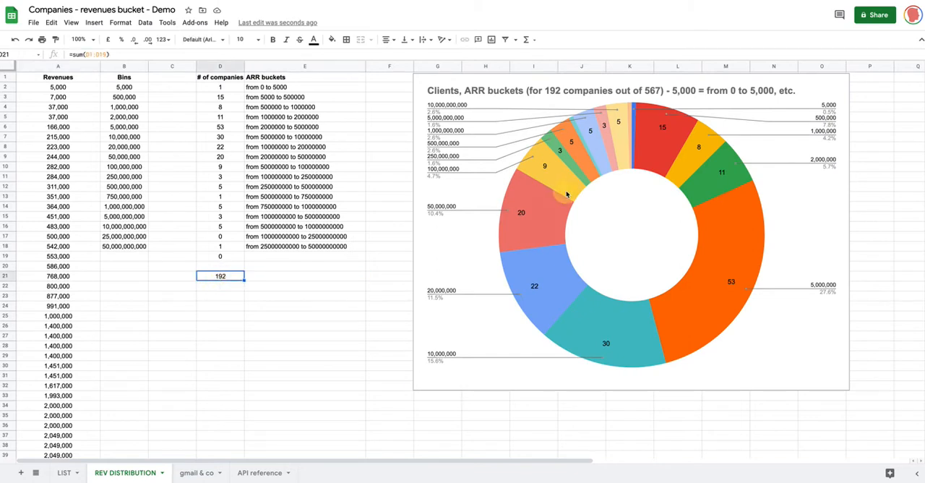
# Step: Examine the doughnut chart's data range in its setup, and check it against the Bins cells B2 and B18
pyautogui.click(561, 191)
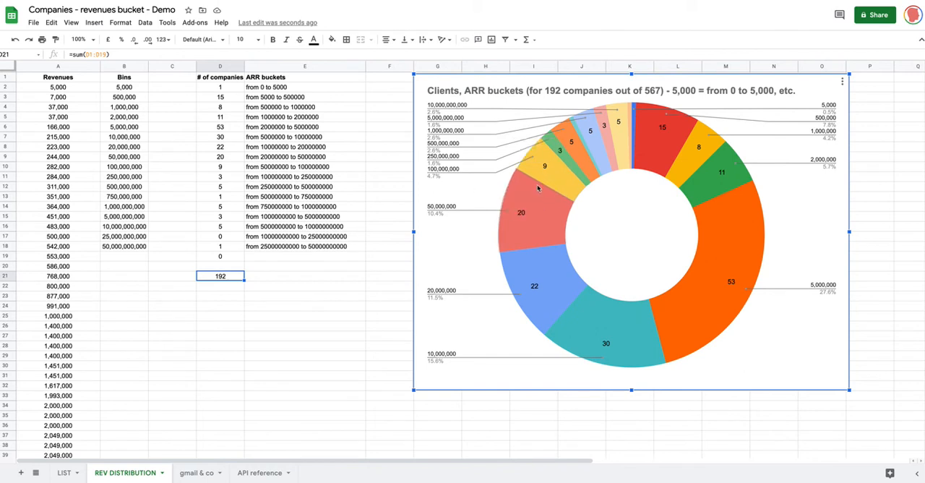
pyautogui.doubleClick(538, 188)
pyautogui.click(806, 70)
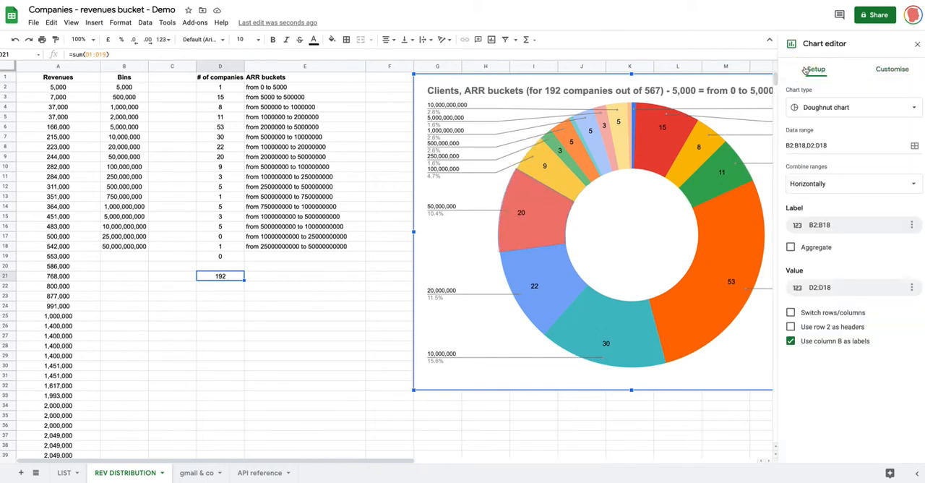
pyautogui.click(808, 145)
pyautogui.click(796, 147)
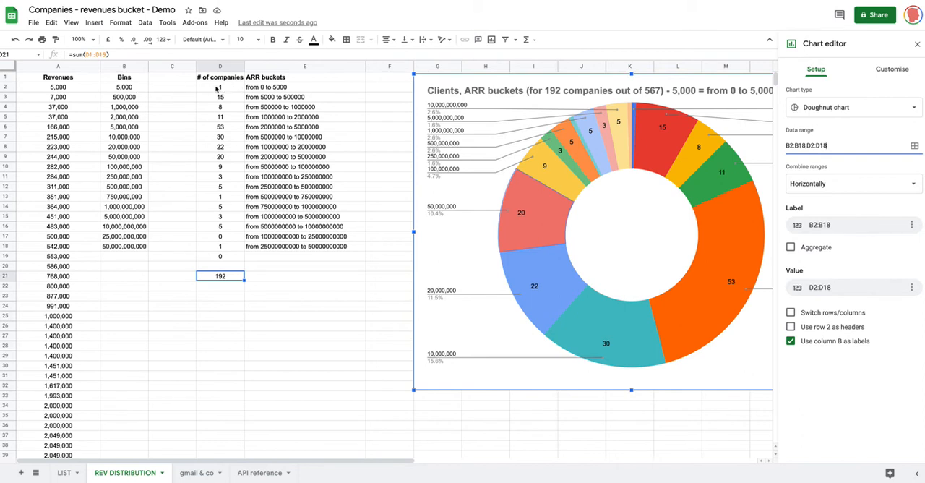
pyautogui.click(135, 87)
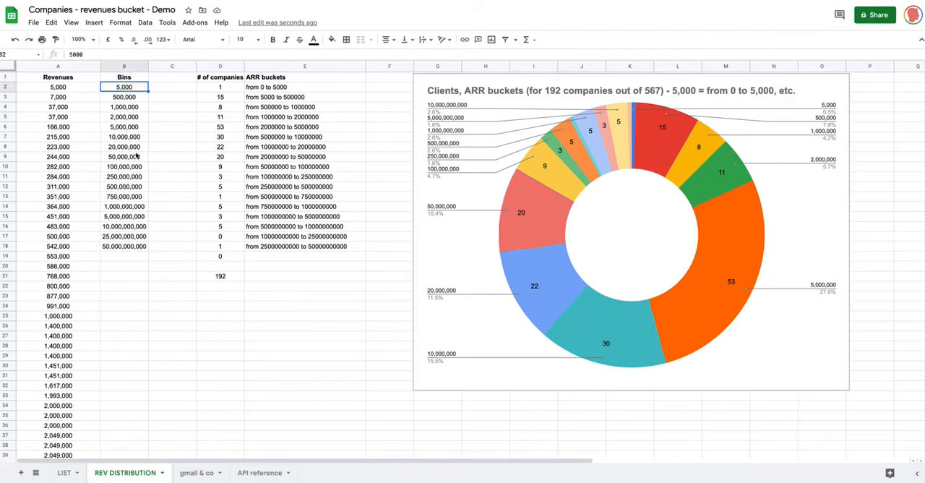
pyautogui.click(128, 245)
# Step: Reopen the doughnut chart for editing, review its data range, and choose B2:B18 as its label range
pyautogui.click(739, 155)
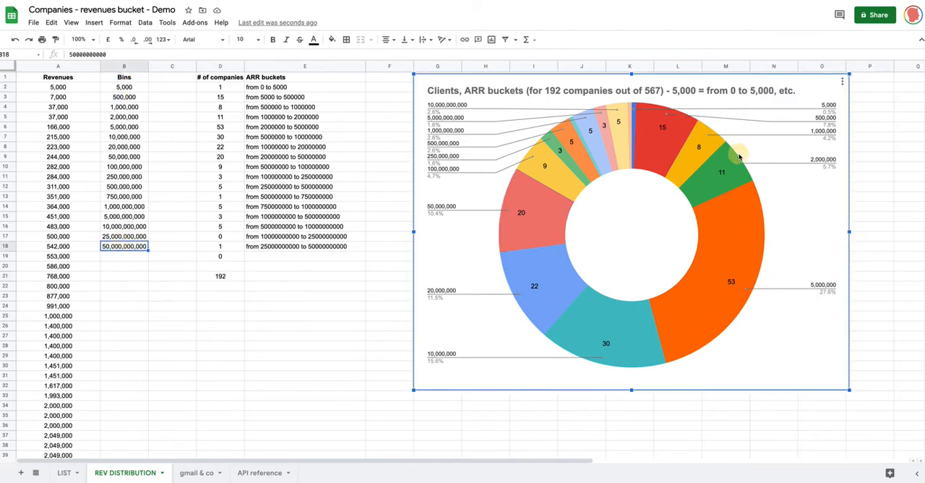
pyautogui.click(740, 155)
pyautogui.click(797, 145)
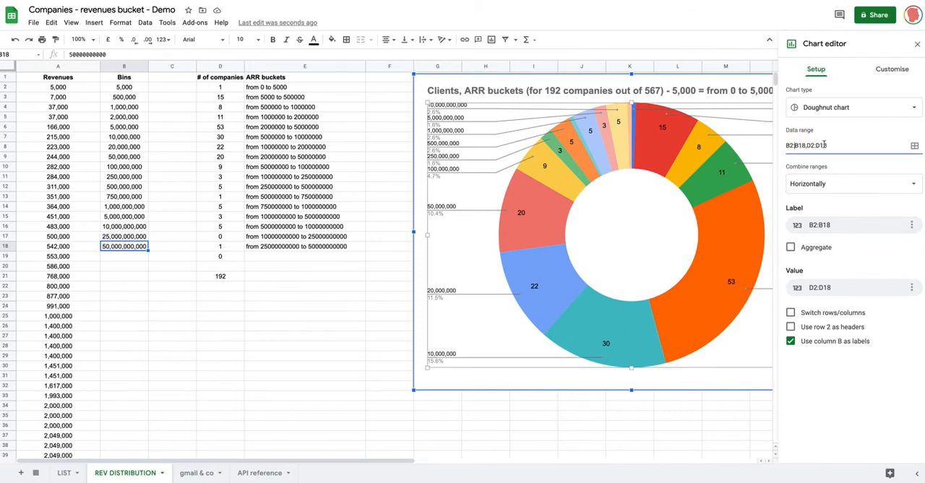
pyautogui.click(841, 145)
pyautogui.click(805, 225)
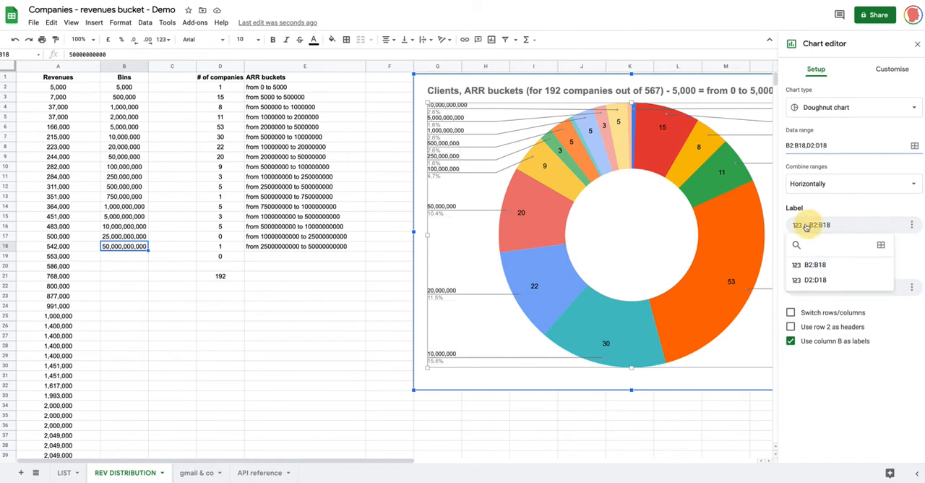
pyautogui.click(818, 268)
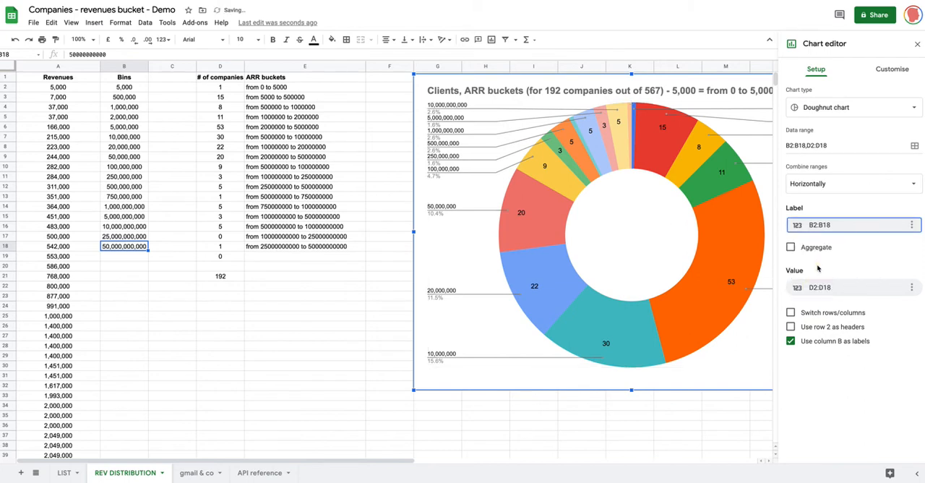
# Step: Try D2:D18 as the chart's label range, and restore B2:B18
pyautogui.click(822, 226)
pyautogui.click(810, 280)
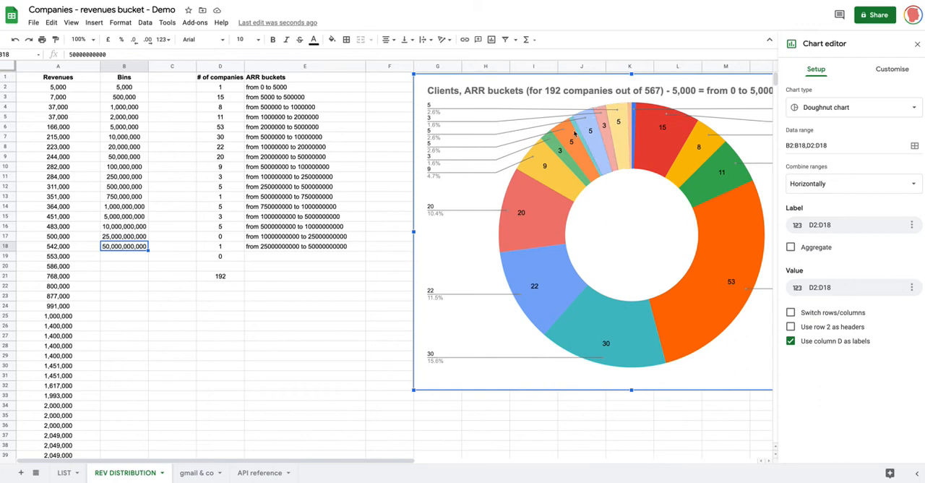
pyautogui.click(830, 226)
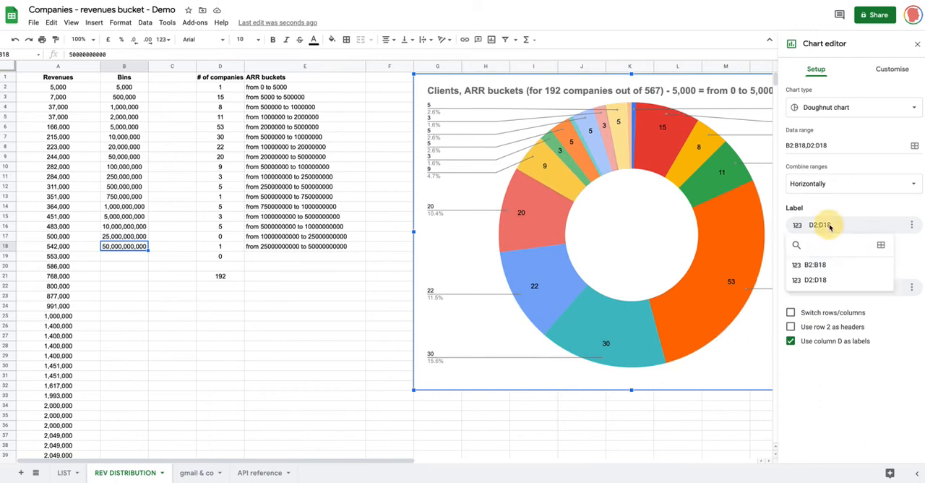
pyautogui.click(824, 267)
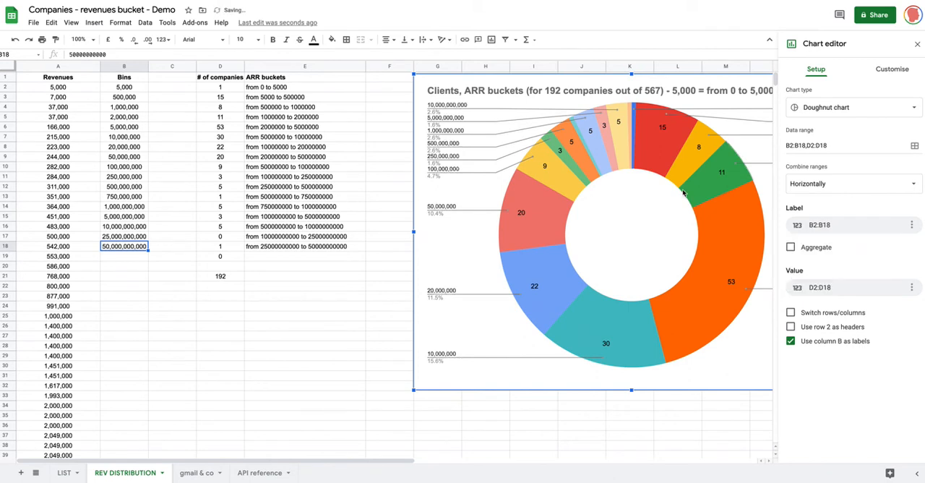
# Step: View the chart's pie slice customisation options and the list of slices, and close them without changing anything
pyautogui.click(882, 72)
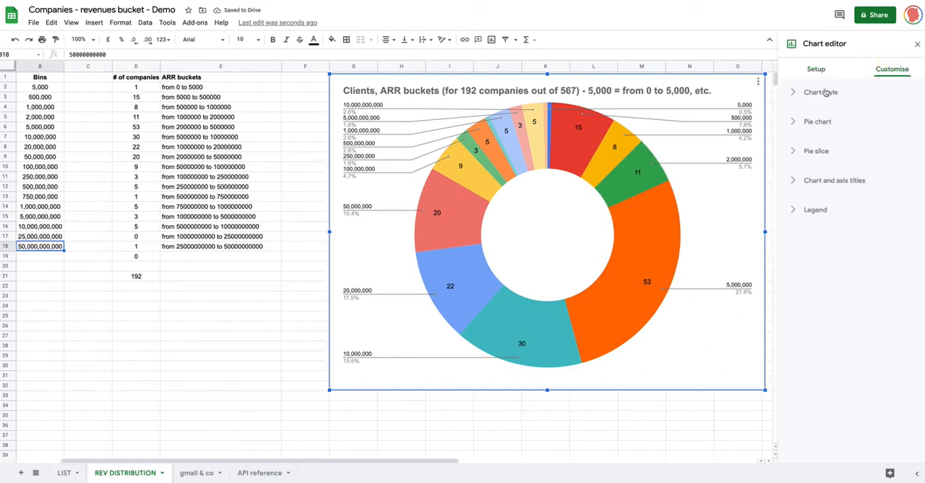
pyautogui.click(820, 150)
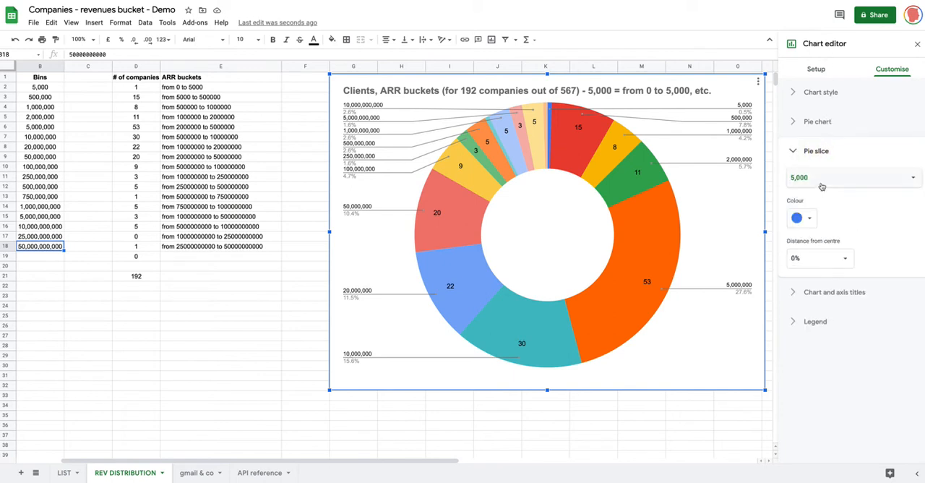
pyautogui.click(823, 179)
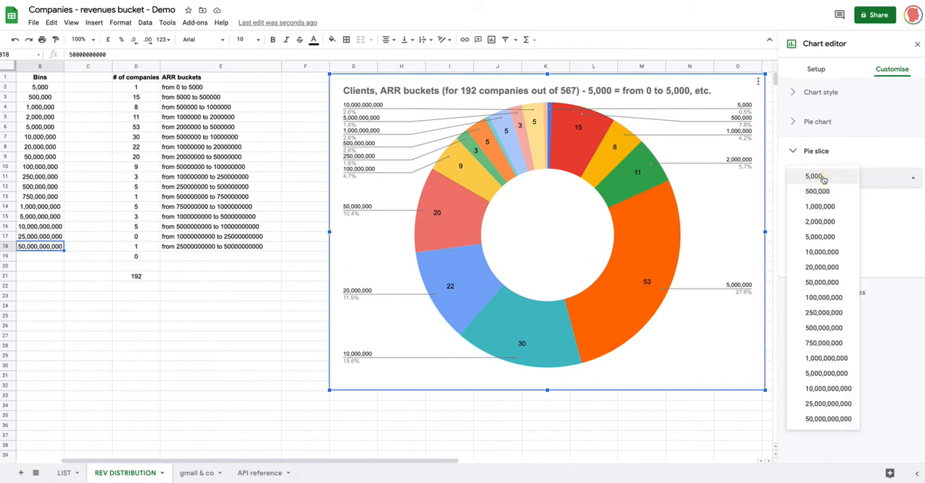
pyautogui.click(842, 151)
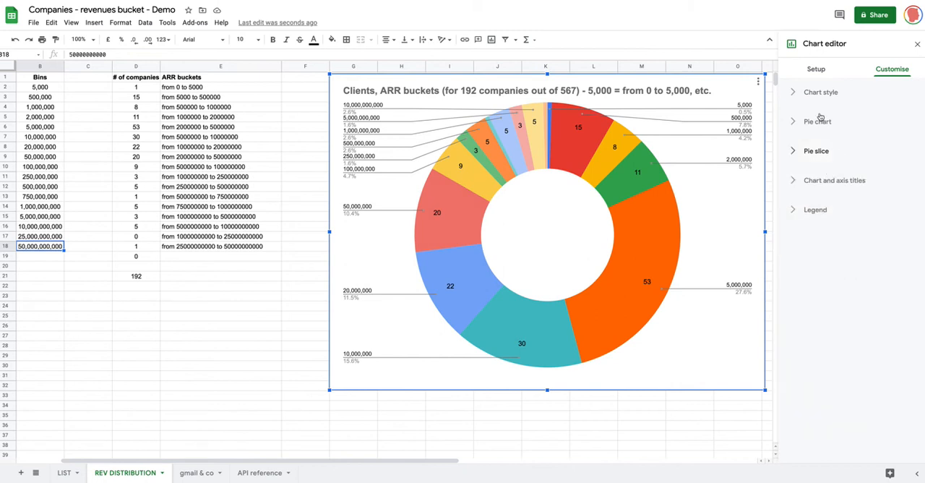
# Step: Review the doughnut chart's slice label choices, keep Value selected, and look over the chart style options and the chart setup
pyautogui.click(820, 125)
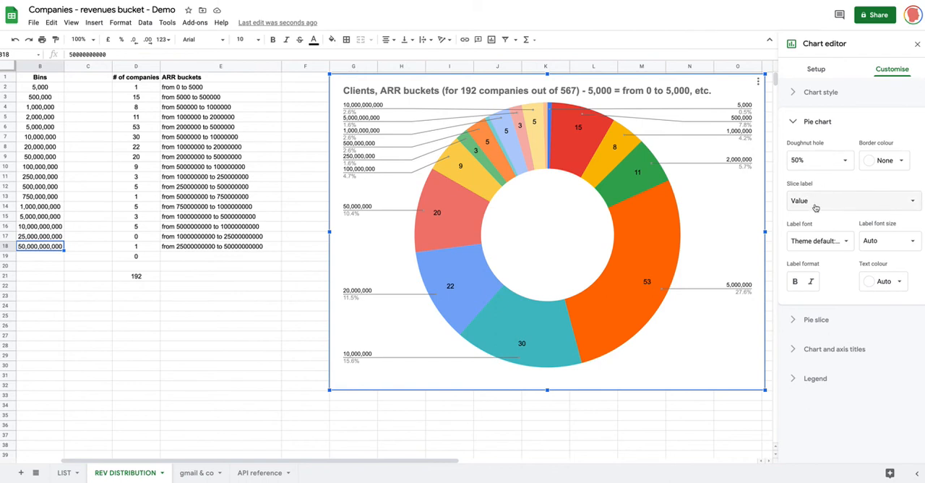
pyautogui.click(826, 206)
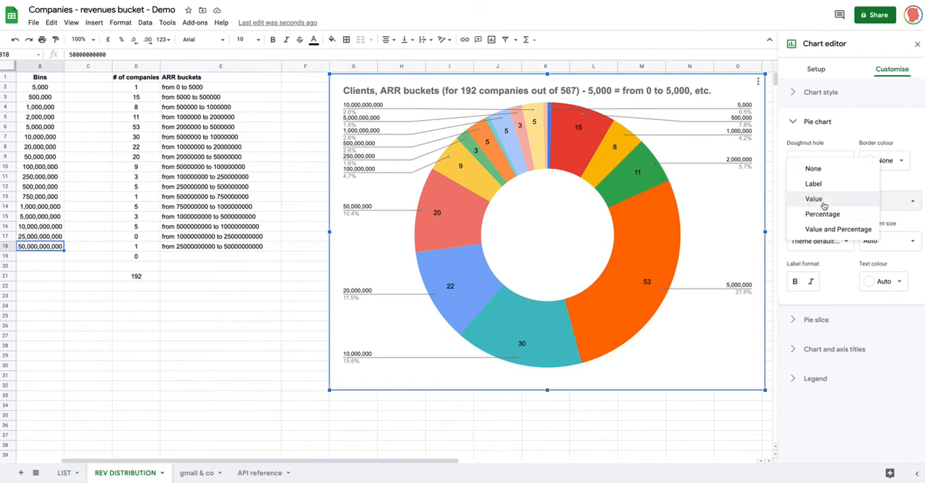
pyautogui.click(824, 203)
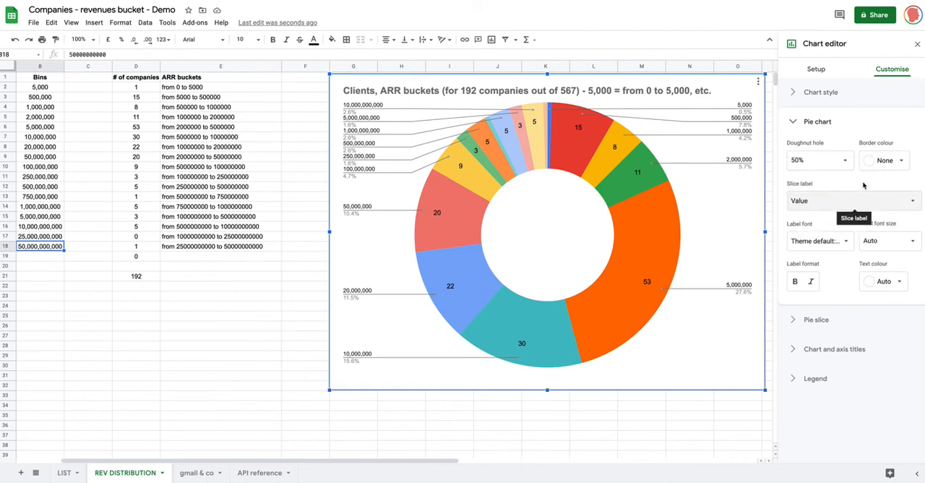
pyautogui.click(830, 100)
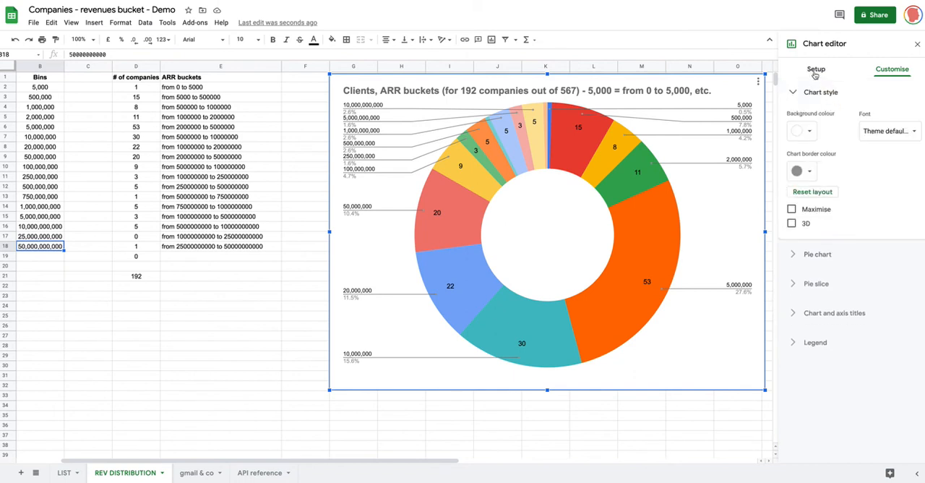
pyautogui.click(817, 76)
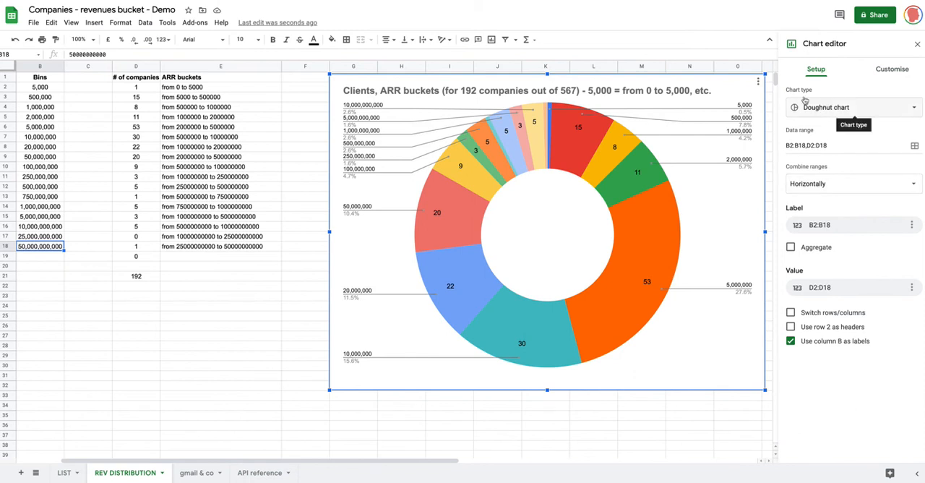
# Step: Open the doughnut chart's title text for editing to view its title settings, and leave the title
pyautogui.doubleClick(590, 92)
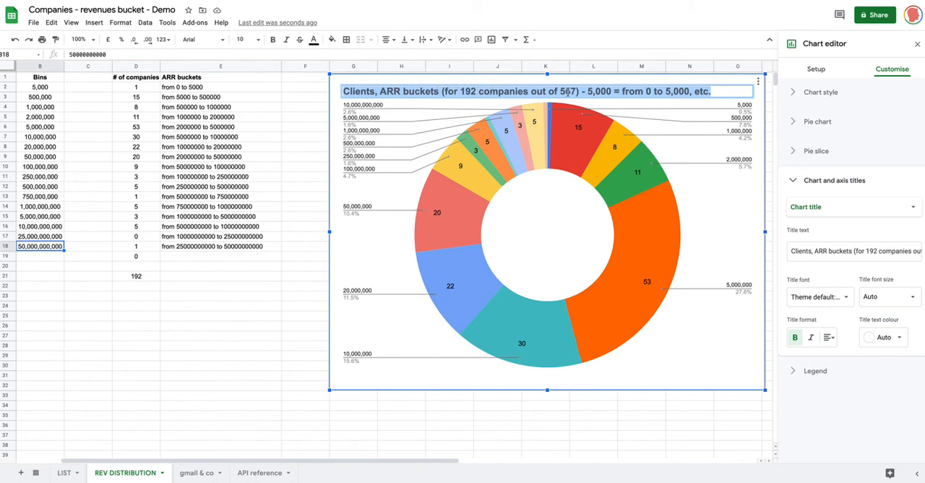
pyautogui.click(674, 109)
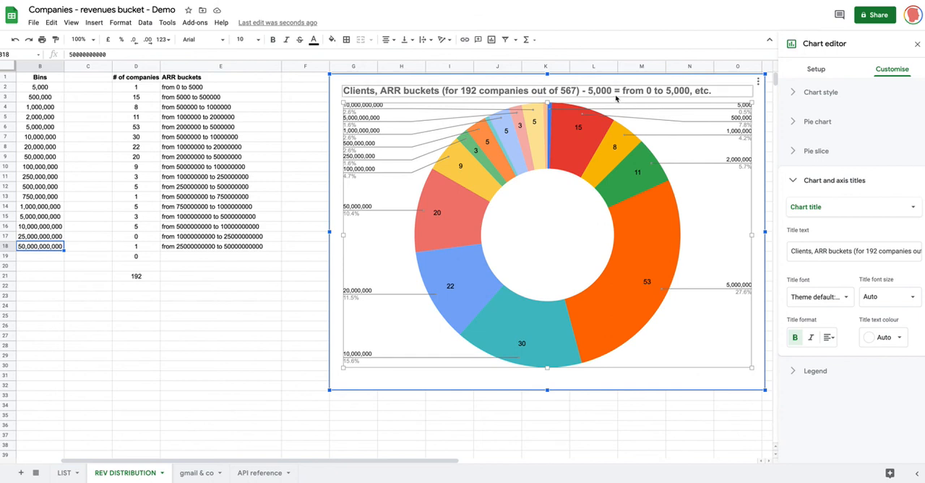
pyautogui.hscroll(2, 649, 96)
pyautogui.hscroll(-5, 649, 95)
pyautogui.hscroll(3, 649, 96)
# Step: Examine the CONCATENATE formulas behind the ARR buckets labels in E2, E3, E4, E6 and E18, and exit to an empty cell
pyautogui.click(180, 96)
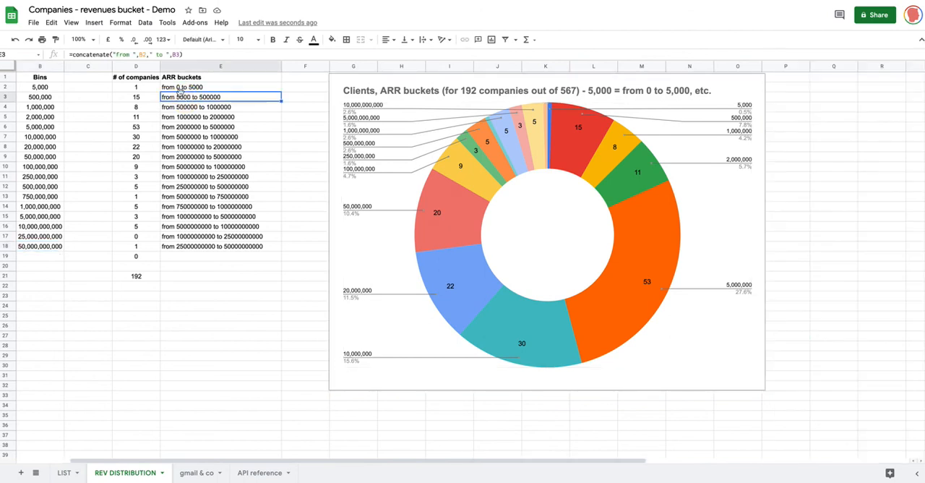
pyautogui.click(178, 87)
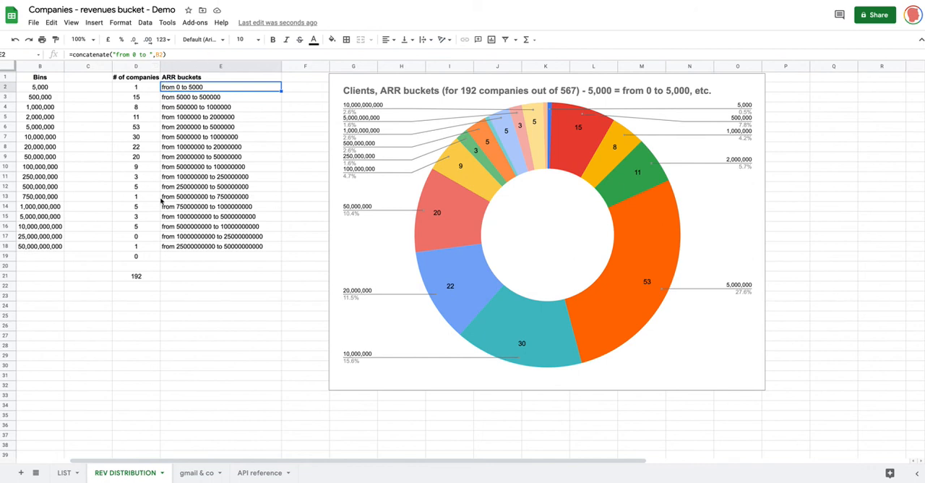
pyautogui.click(181, 106)
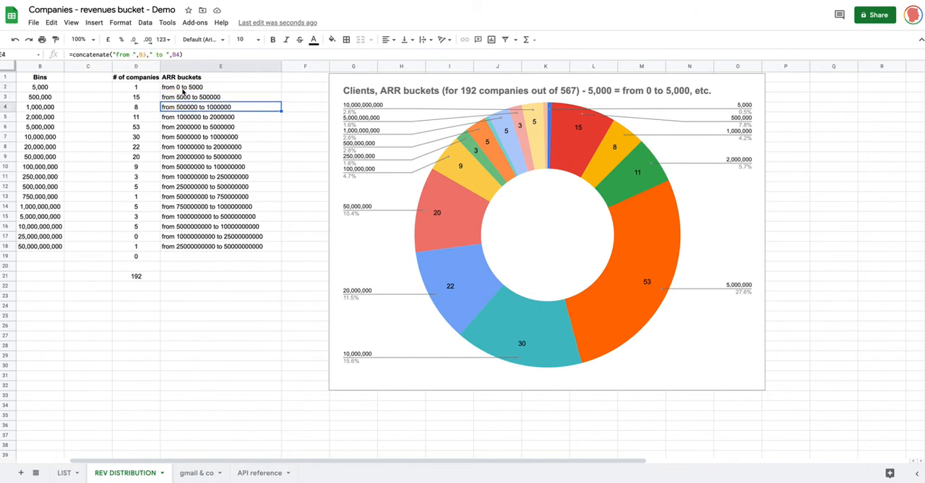
pyautogui.click(181, 97)
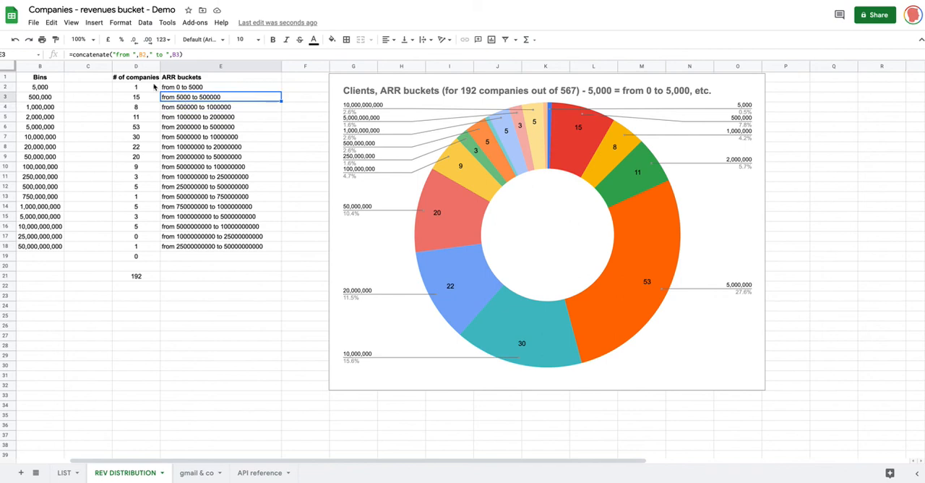
pyautogui.tripleClick(134, 55)
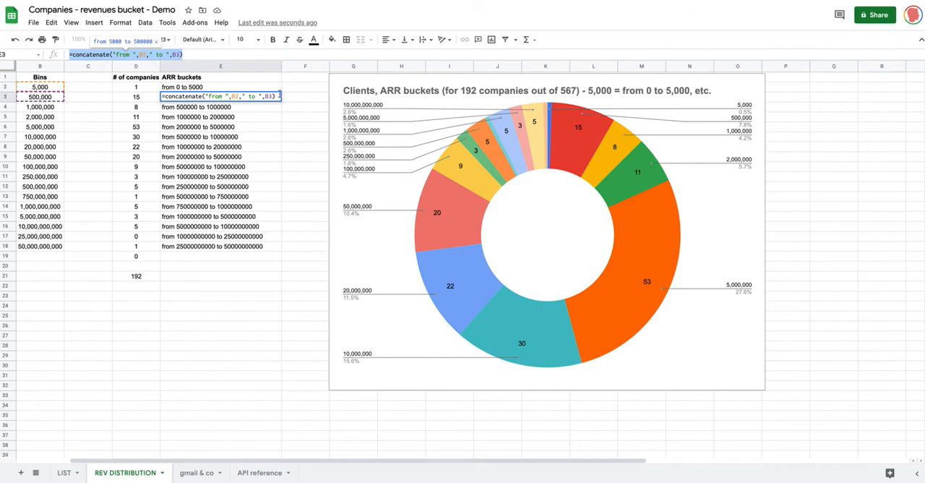
pyautogui.click(276, 128)
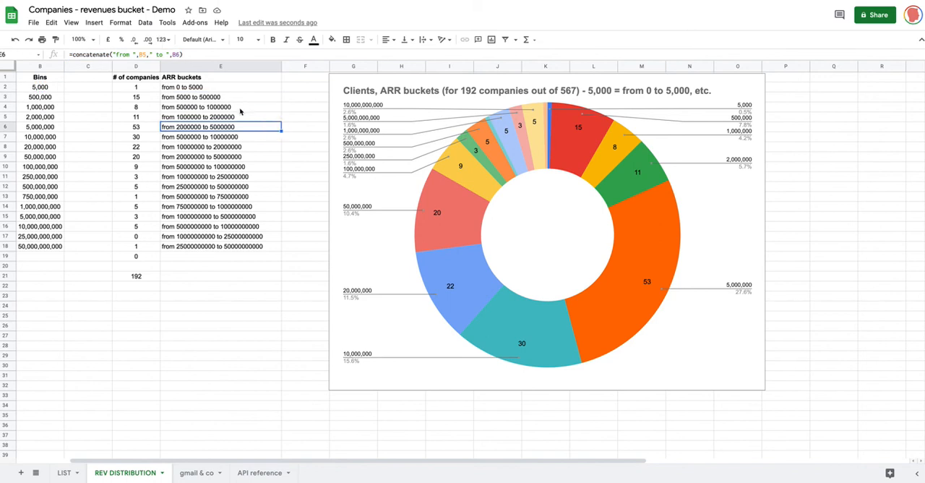
pyautogui.click(200, 249)
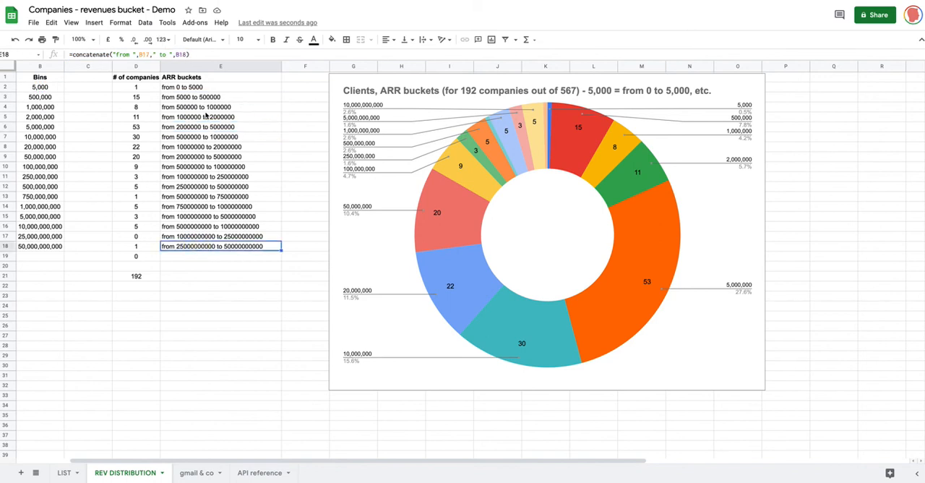
pyautogui.click(307, 109)
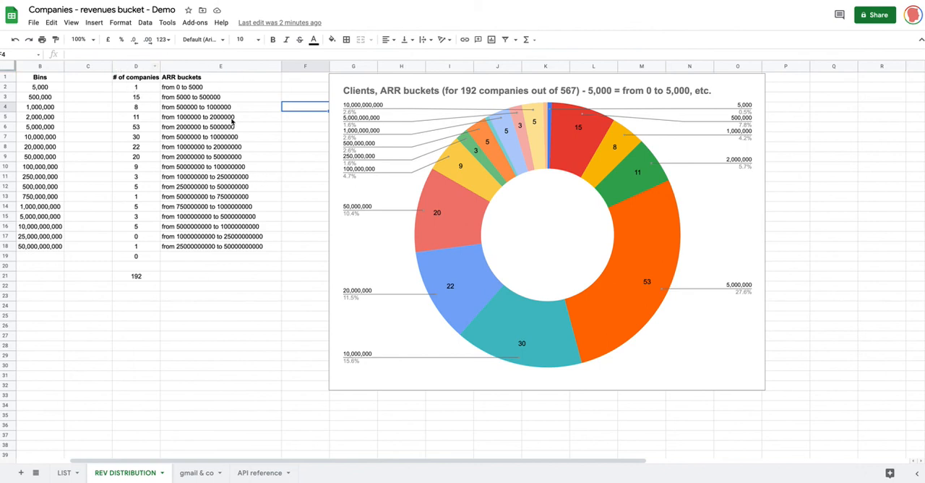
# Step: Highlight the company counts and bucket labels in D6:E8, clear the selection, and bring the Revenues column back into view
pyautogui.click(138, 127)
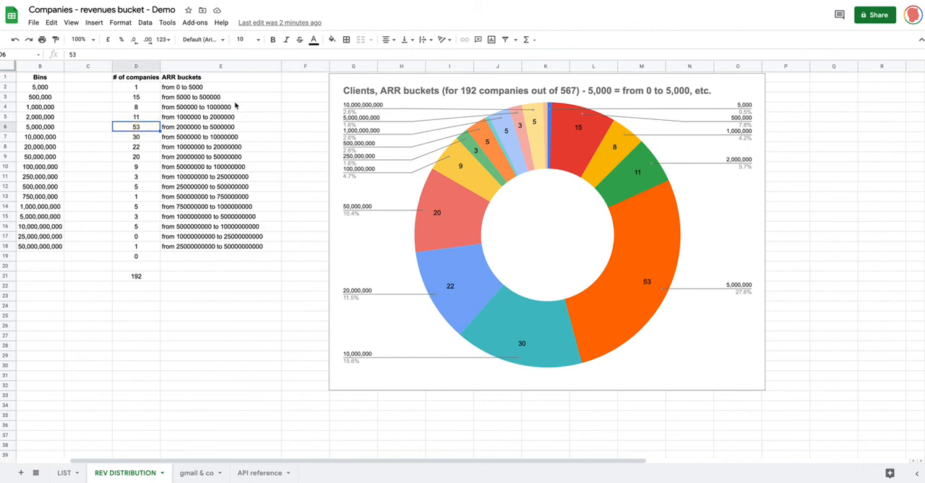
pyautogui.hotkey('shift', 'Down')
pyautogui.hotkey('shift', 'Down')
pyautogui.hotkey('shift', 'Right')
pyautogui.hotkey('shift', 'Right')
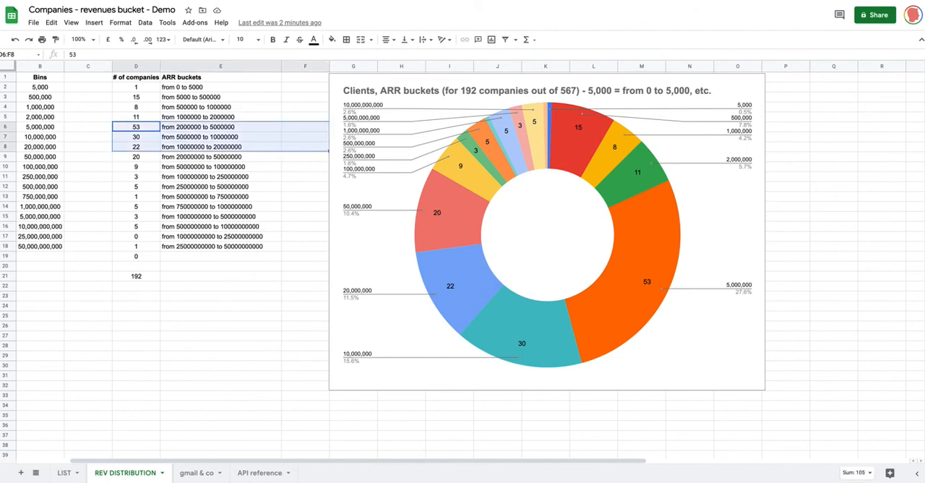
pyautogui.hotkey('shift', 'Left')
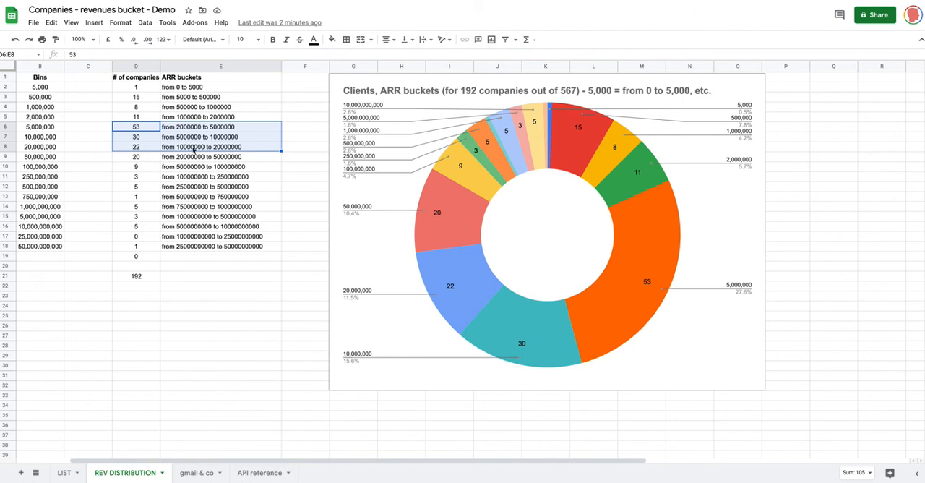
pyautogui.click(151, 205)
pyautogui.click(300, 218)
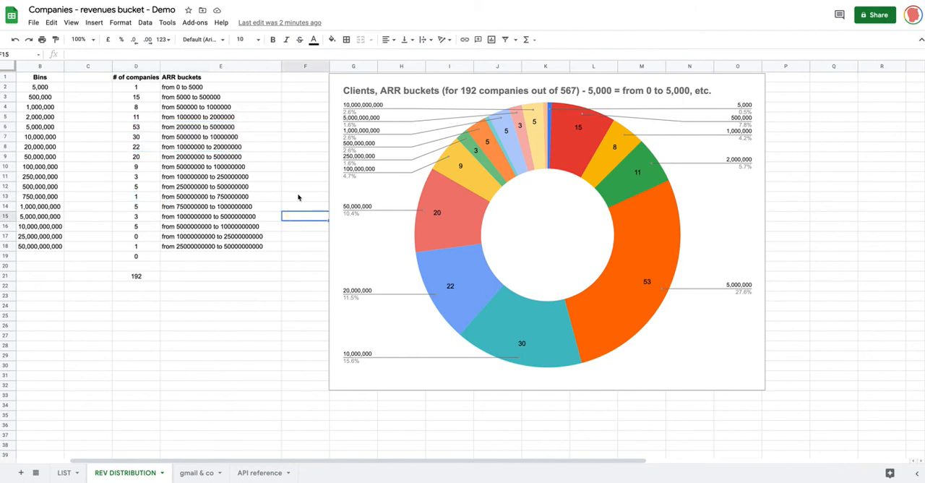
pyautogui.hscroll(-2, 298, 197)
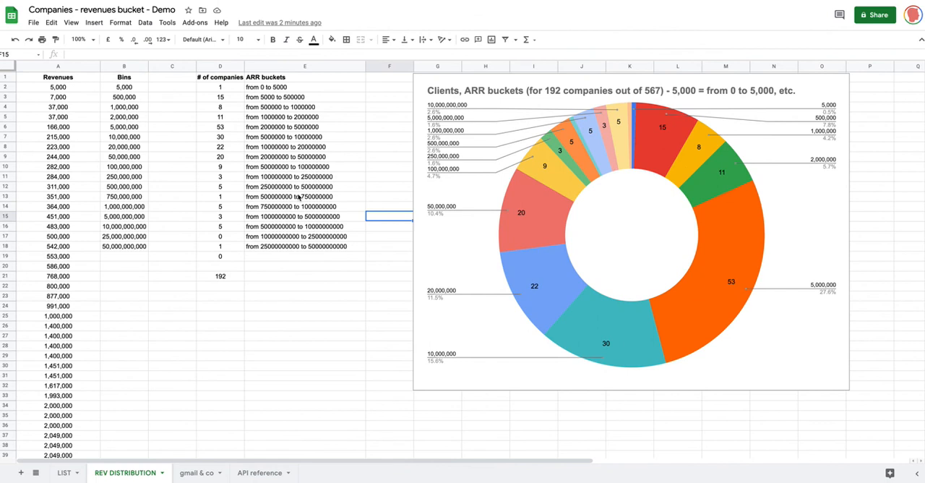